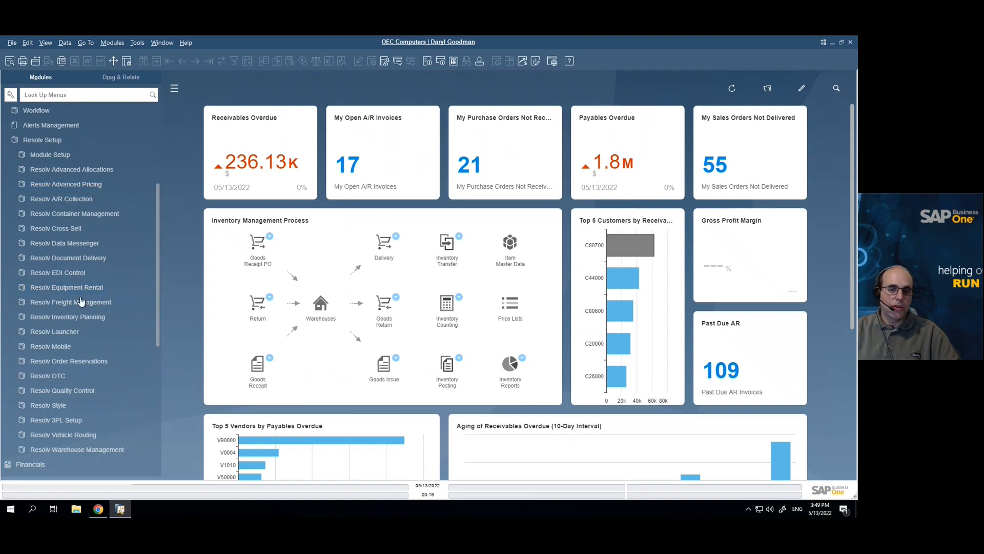
Step: Open the Resolv Equipment Rental configuration, view the Billing Document Type choices, and close it without changes
{"action": "left_click", "coordinate": [80, 290]}
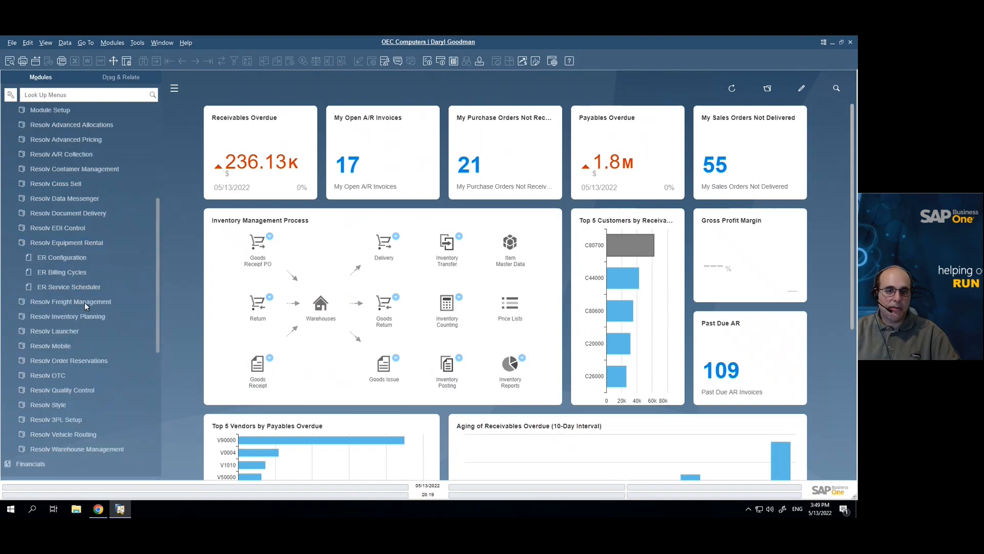
{"action": "left_click", "coordinate": [87, 273]}
{"action": "left_click", "coordinate": [69, 260]}
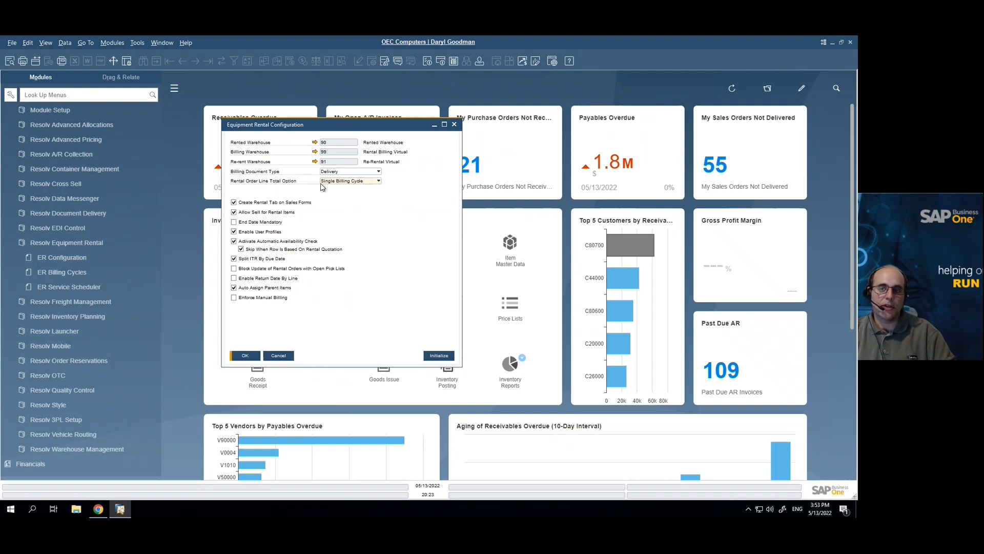
{"action": "left_click", "coordinate": [333, 172]}
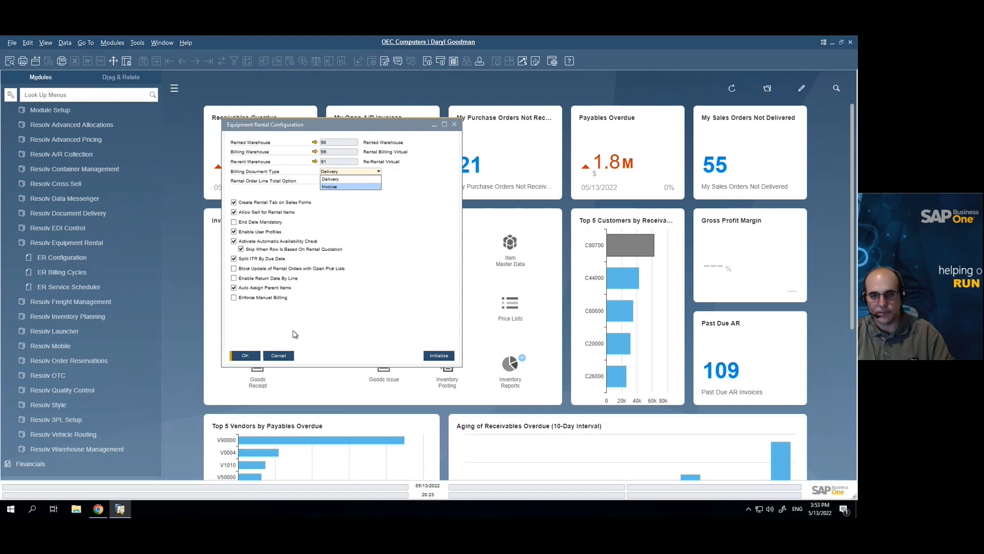
{"action": "left_click", "coordinate": [282, 357]}
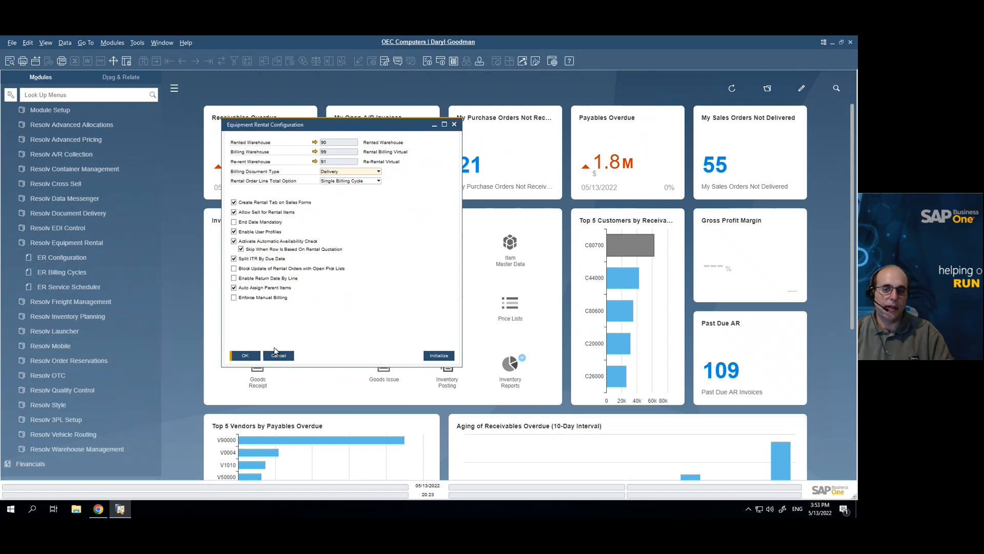
{"action": "left_click", "coordinate": [279, 356]}
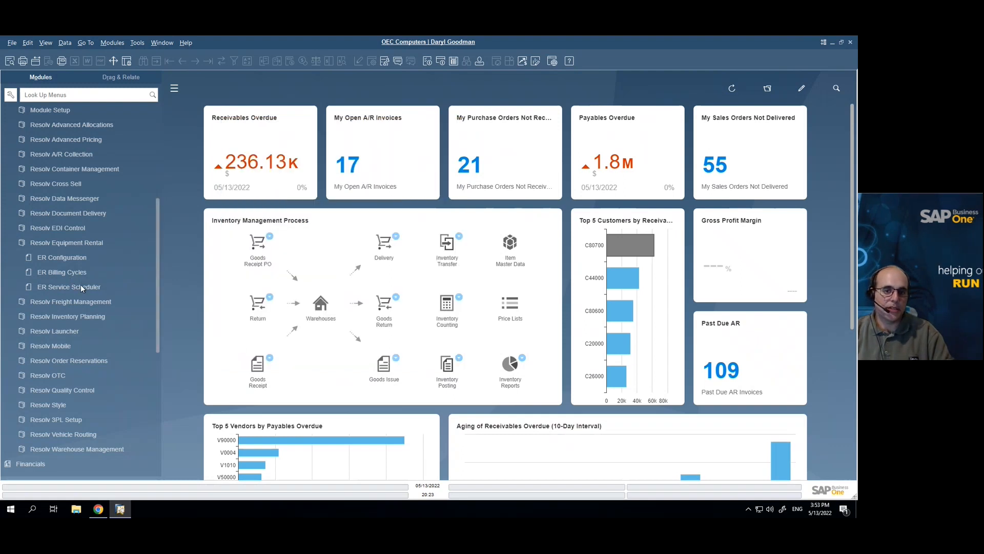
Step: Open the equipment rental billing cycles setup and display the 28 Days cycle
{"action": "left_click", "coordinate": [78, 274]}
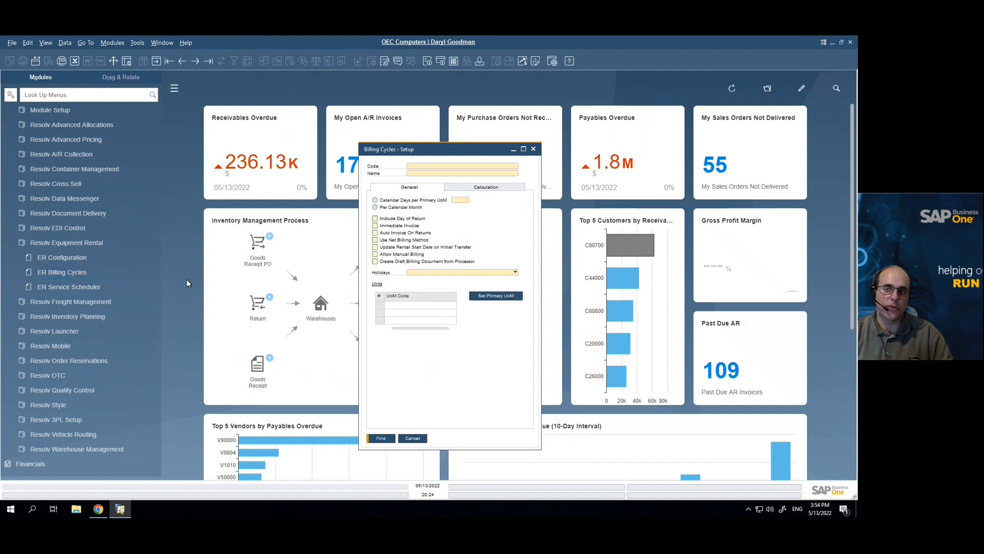
{"action": "left_click", "coordinate": [201, 65]}
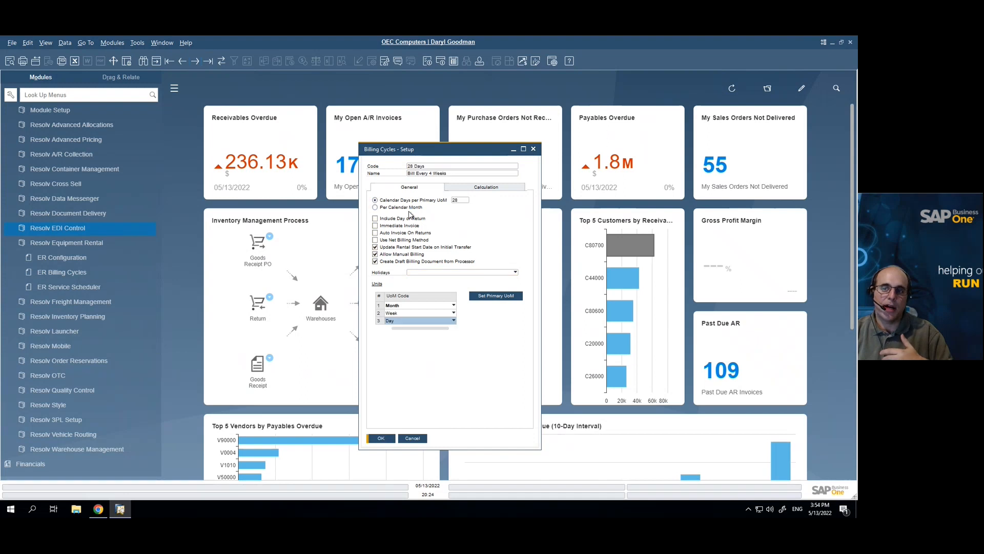
Step: Try Per Calendar Month on the 28 Days cycle, return to Calendar Days per Primary UoM with 28, and discard the unsaved edits
{"action": "left_click", "coordinate": [405, 208]}
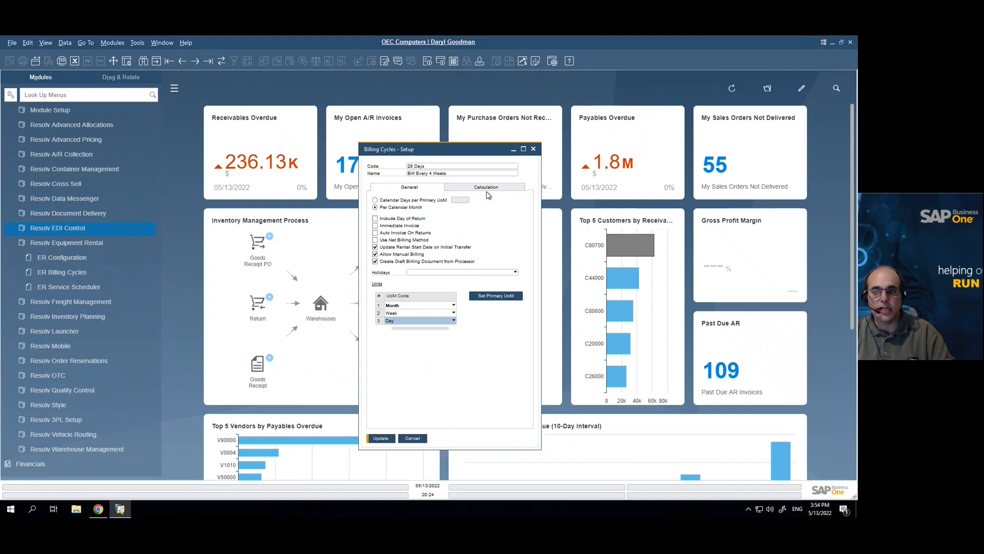
{"action": "left_click", "coordinate": [418, 201]}
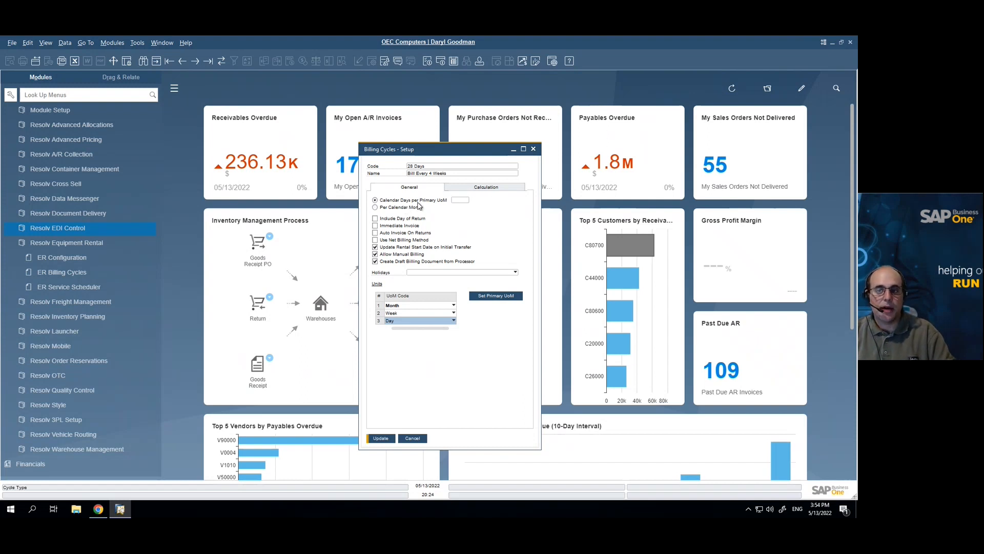
{"action": "left_click", "coordinate": [461, 201]}
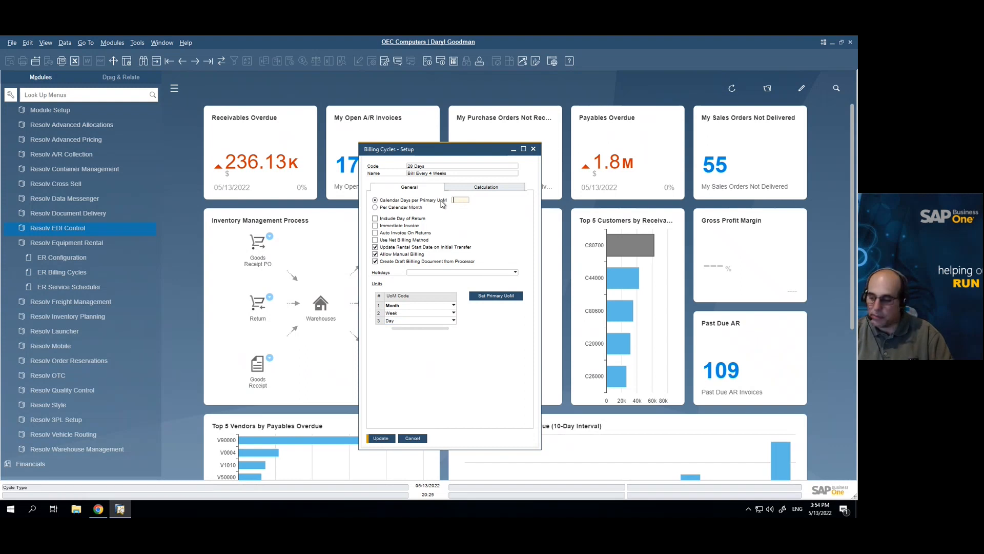
{"action": "type", "text": "30"}
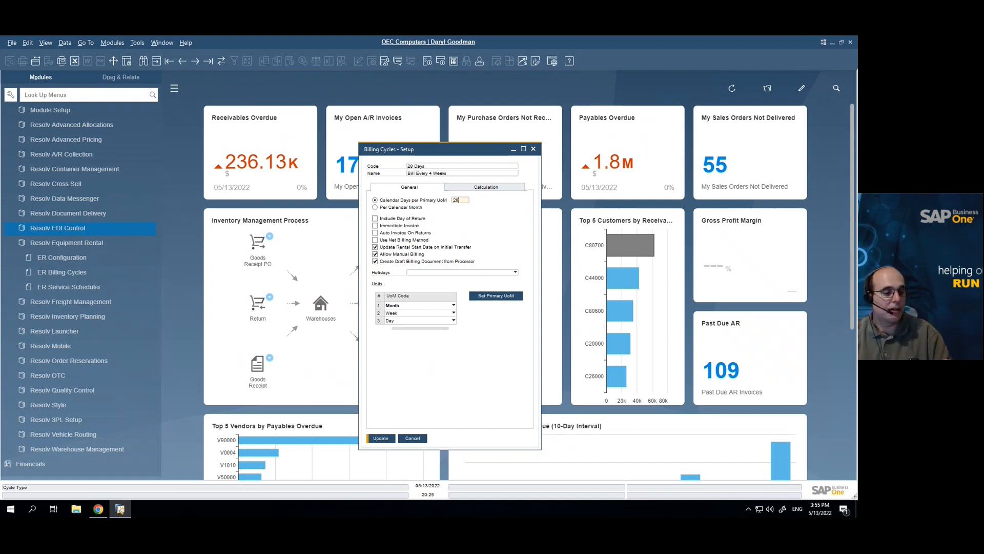
{"action": "mouse_move", "coordinate": [487, 36]}
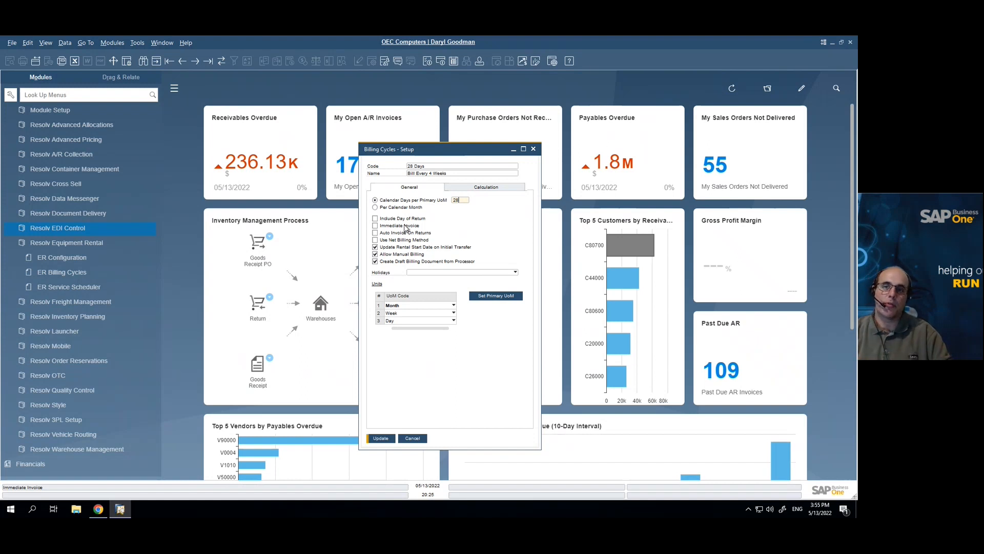
{"action": "left_click", "coordinate": [218, 63]}
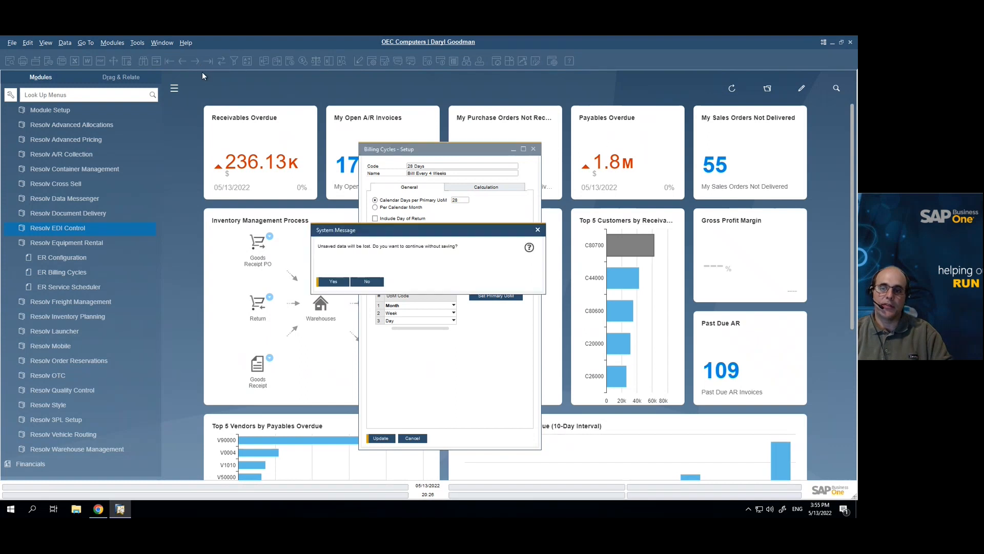
{"action": "left_click", "coordinate": [332, 282]}
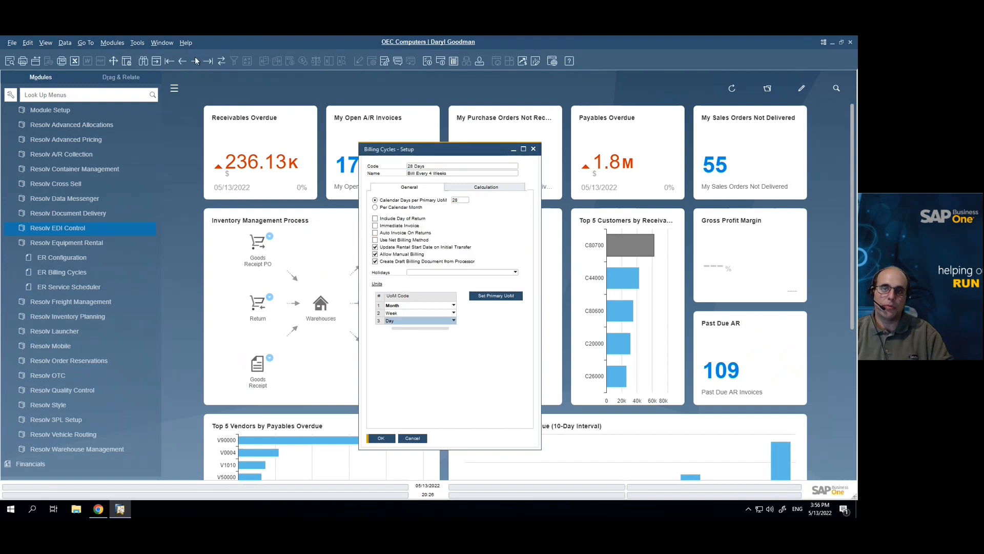
Step: Compare the general settings and day-by-day calculation of the 28 Days and 28DM billing cycles, and close the setup
{"action": "left_click", "coordinate": [195, 61]}
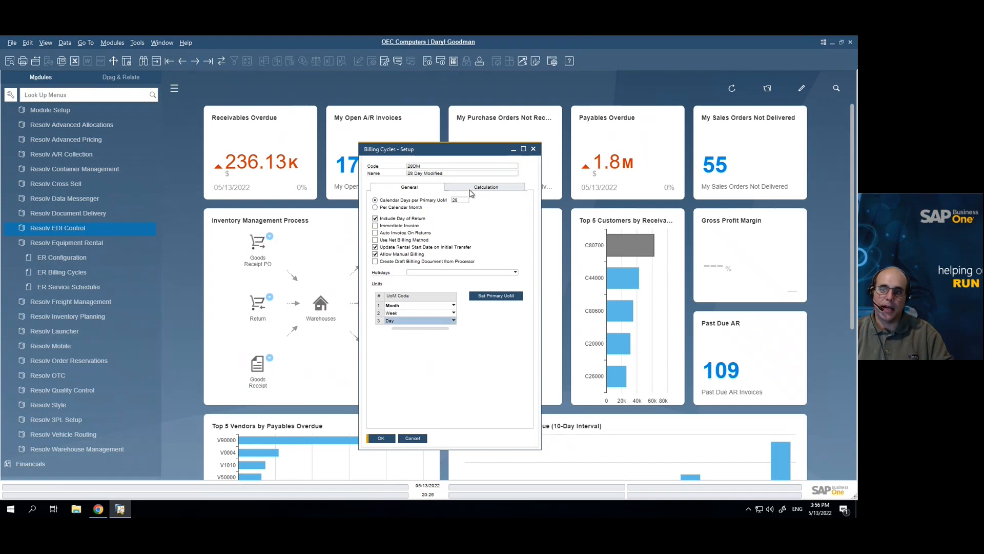
{"action": "left_click", "coordinate": [195, 62]}
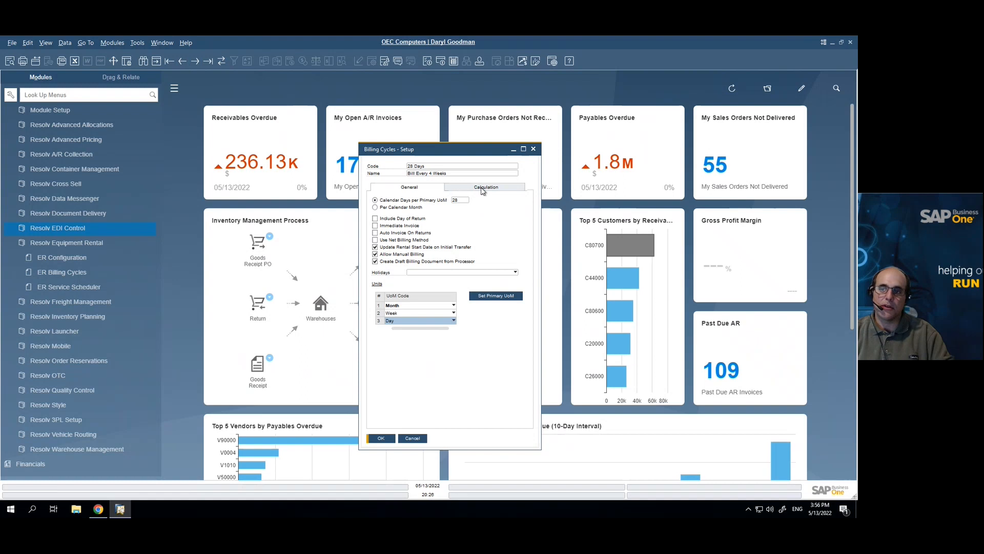
{"action": "left_click", "coordinate": [483, 189]}
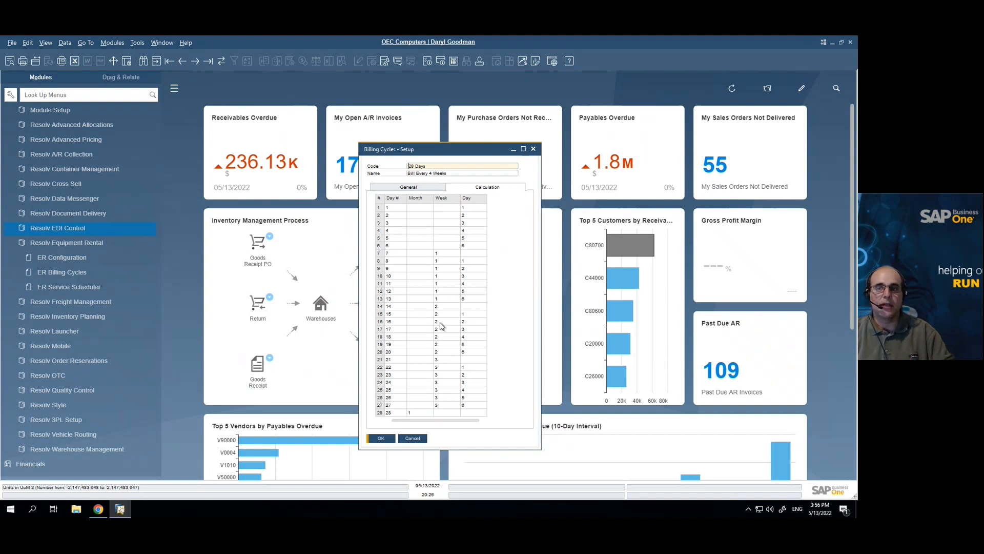
{"action": "left_click", "coordinate": [197, 63]}
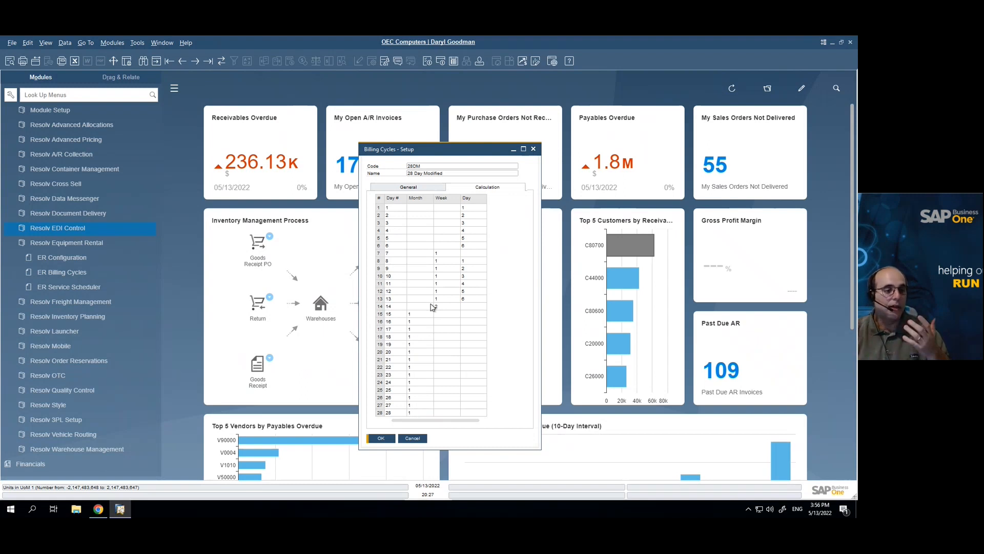
{"action": "left_click", "coordinate": [430, 187]}
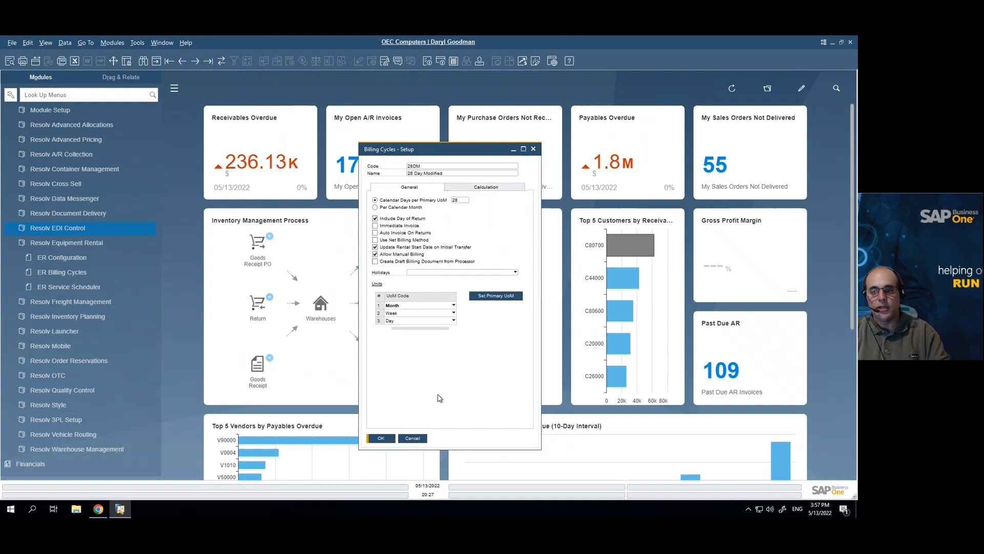
{"action": "left_click", "coordinate": [410, 439]}
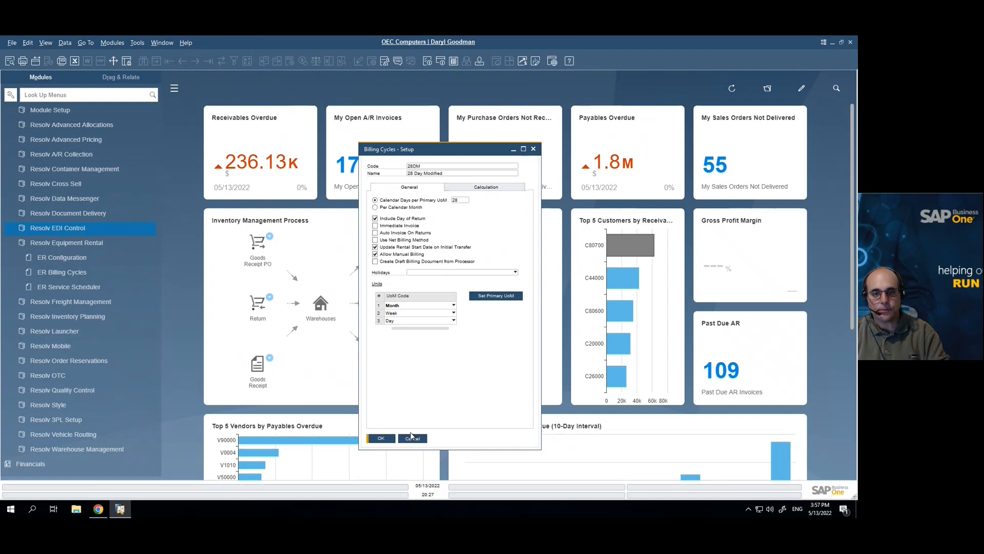
Step: Find item master records starting with RNT and open the Brass Instrument item RNT00001
{"action": "left_click", "coordinate": [83, 244]}
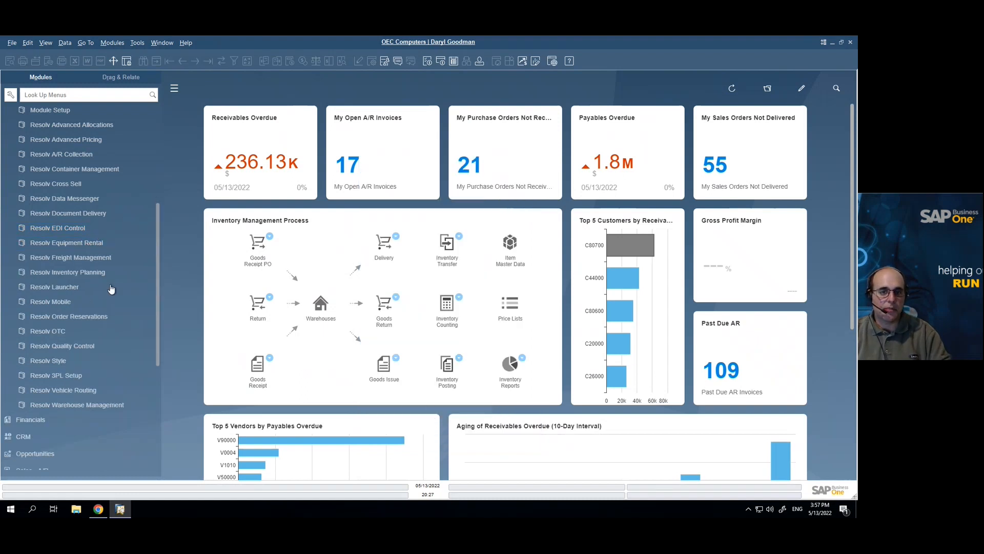
{"action": "scroll", "coordinate": [103, 277], "scroll_direction": "up", "scroll_amount": 5}
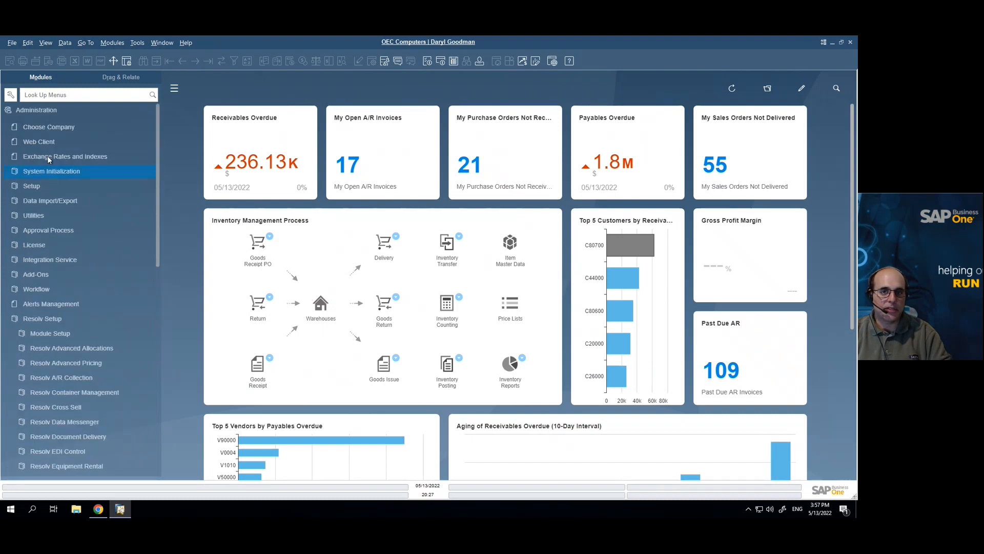
{"action": "left_click", "coordinate": [50, 112]}
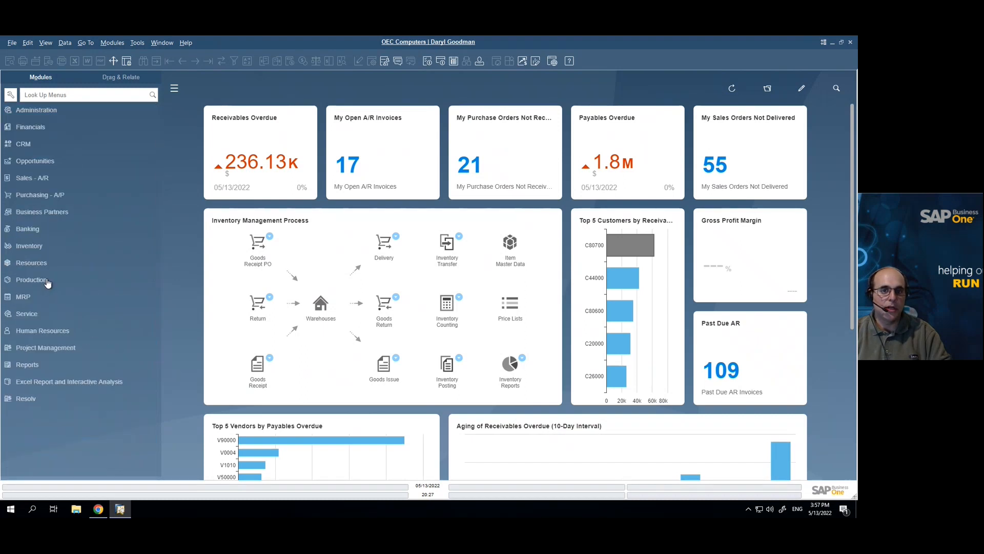
{"action": "left_click", "coordinate": [32, 248]}
{"action": "left_click", "coordinate": [53, 127]}
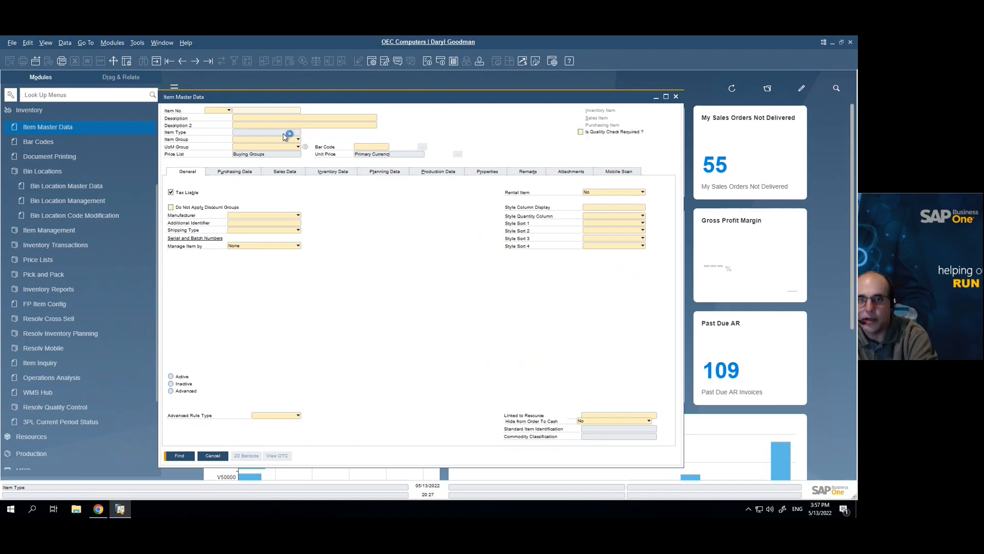
{"action": "type", "text": "RNT"}
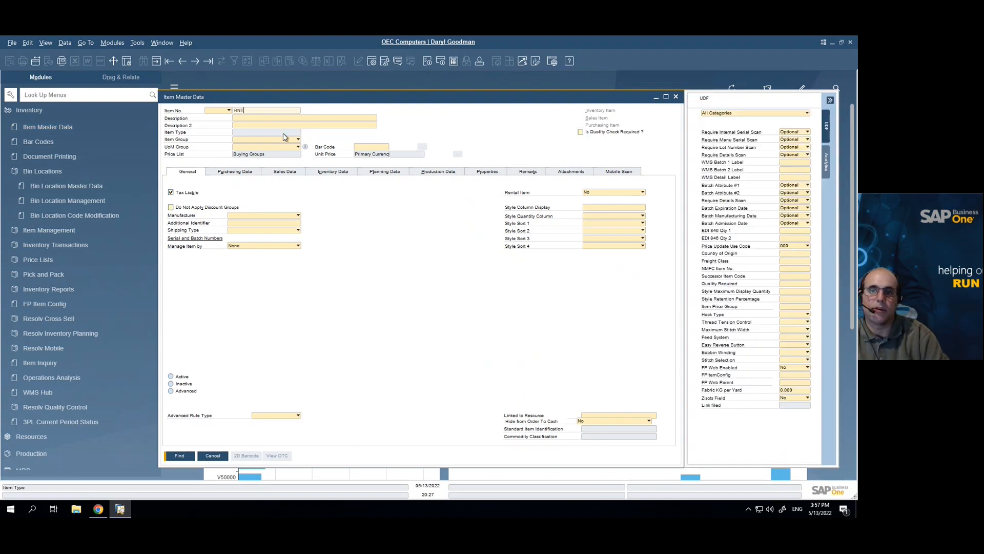
{"action": "key", "text": "Return"}
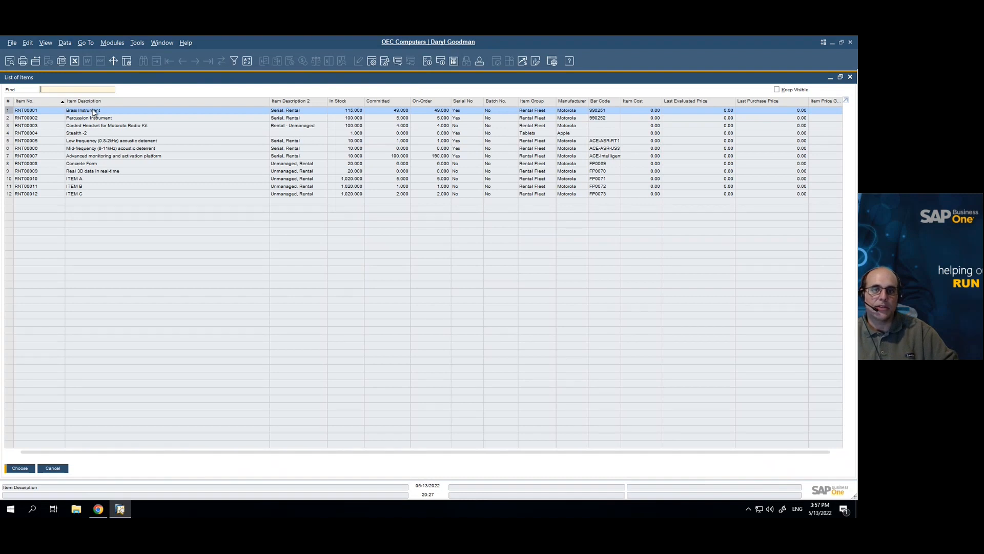
{"action": "double_click", "coordinate": [94, 111]}
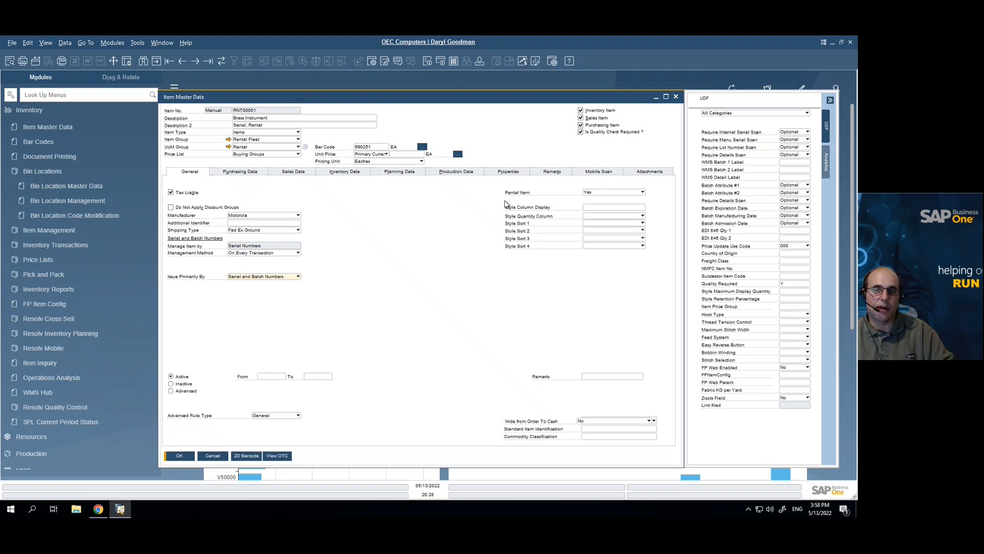
Step: View the rental item's inventory data by warehouse and open its Serial Number Transactions Report
{"action": "left_click", "coordinate": [343, 172]}
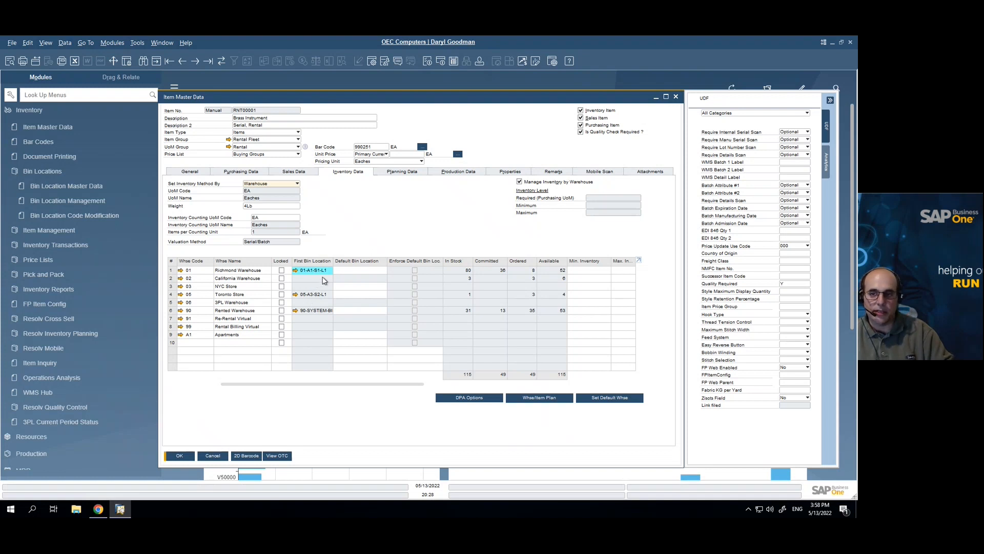
{"action": "right_click", "coordinate": [366, 238]}
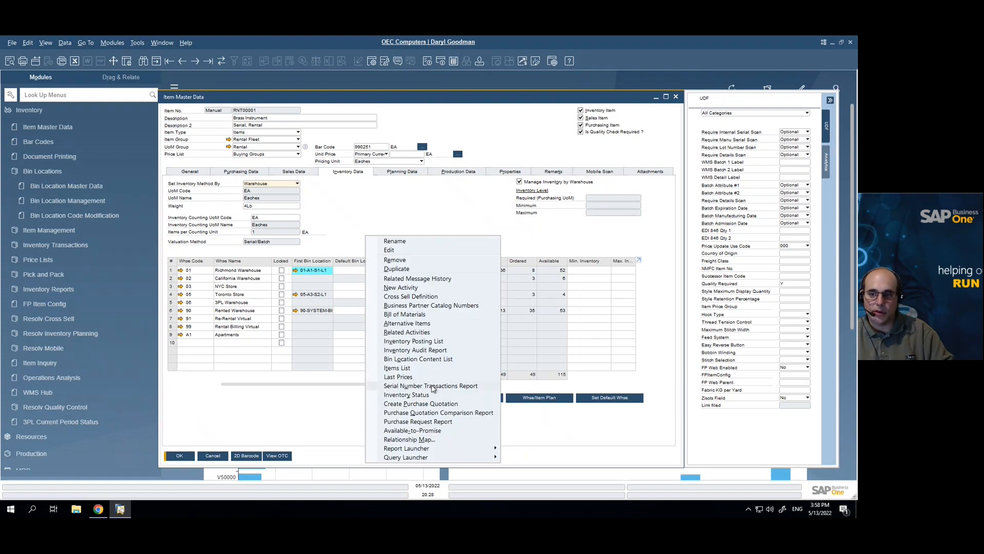
{"action": "left_click", "coordinate": [432, 387]}
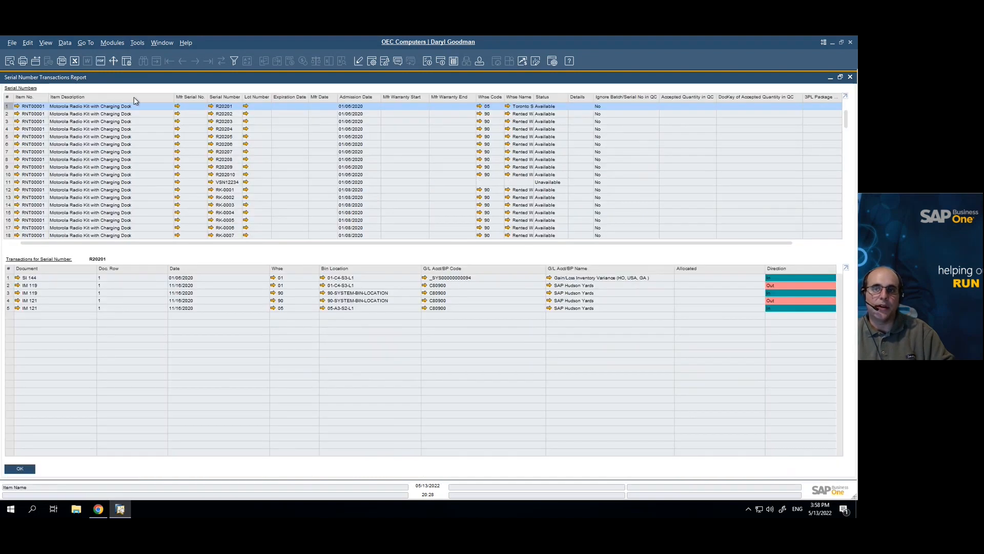
Step: Inspect the details of serial number R20201 and its linked fixed asset record, and close them along with the report
{"action": "left_click", "coordinate": [211, 107]}
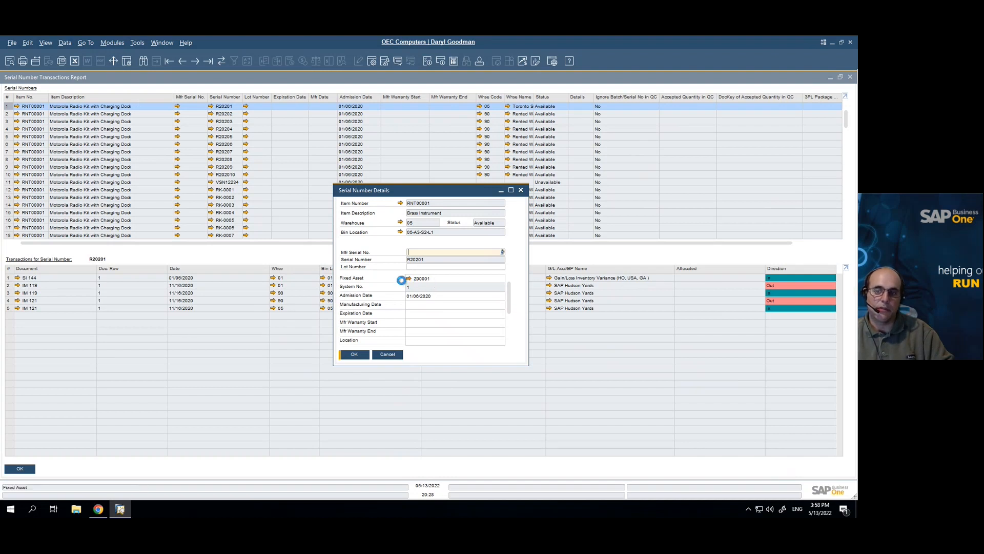
{"action": "left_click", "coordinate": [409, 279]}
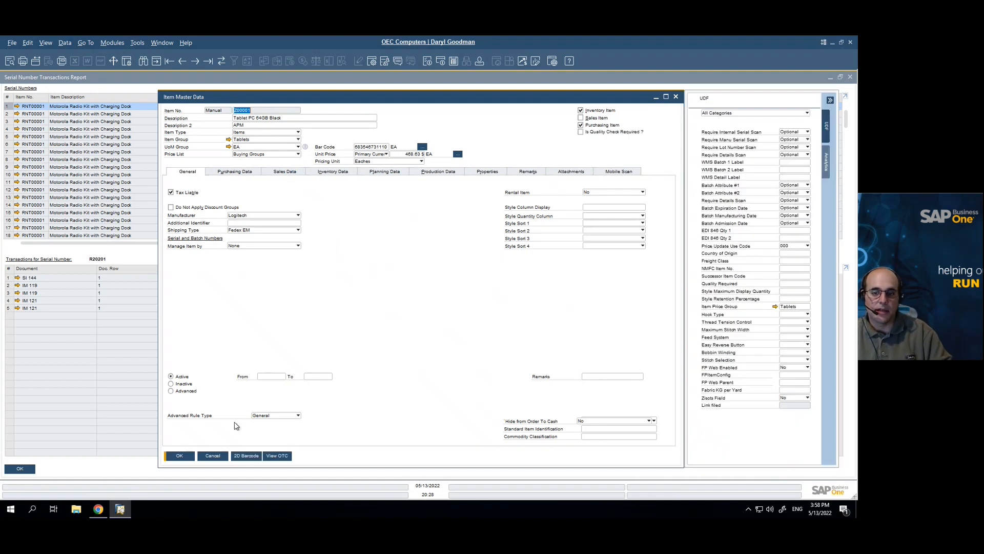
{"action": "left_click", "coordinate": [213, 456]}
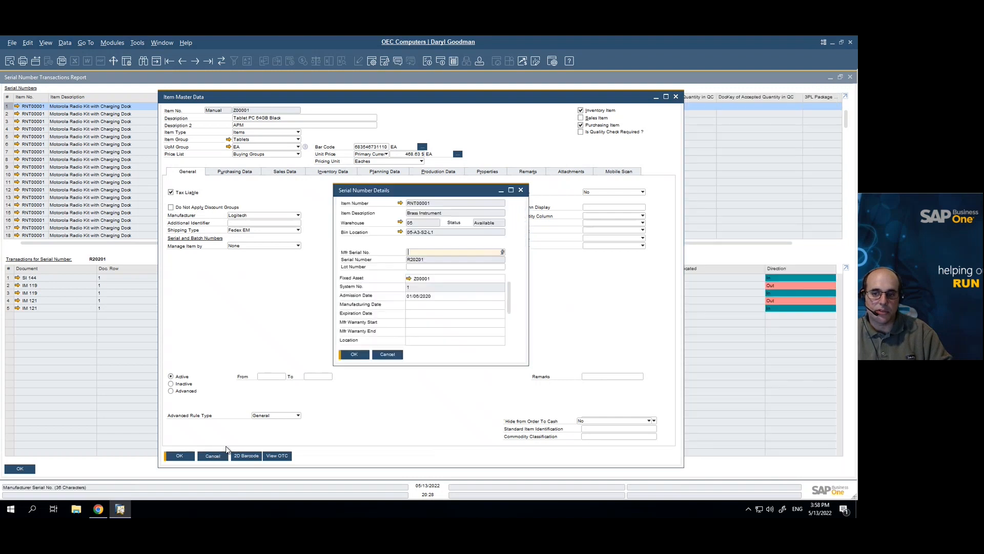
{"action": "left_click", "coordinate": [386, 354]}
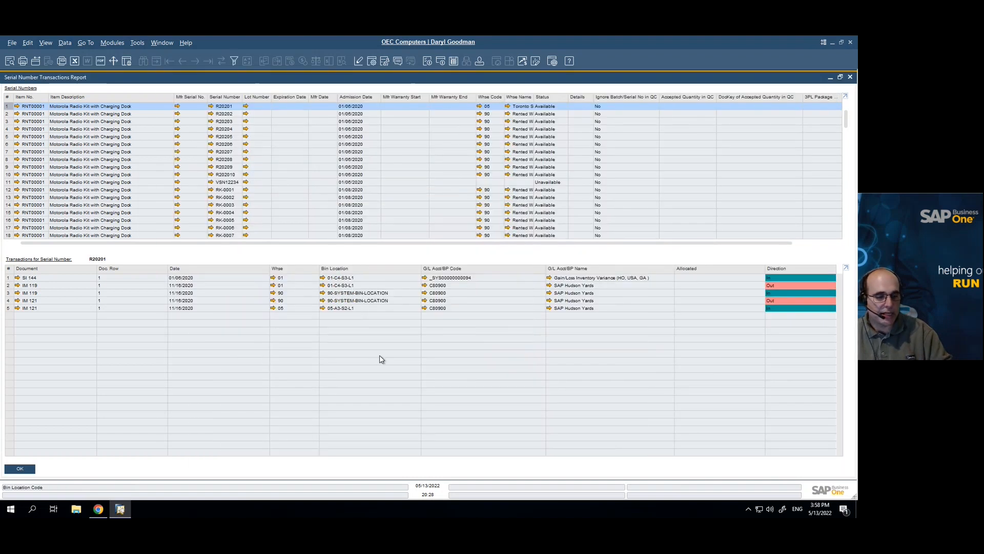
{"action": "left_click", "coordinate": [7, 467]}
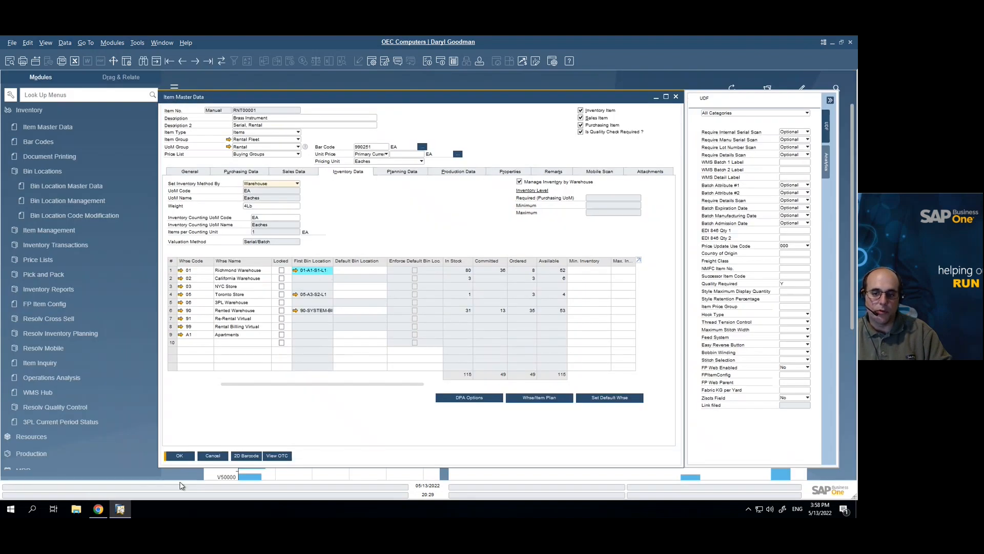
Step: Close the rental item record and start a sales quotation for the customer SAP Hudson Yards
{"action": "left_click", "coordinate": [213, 456]}
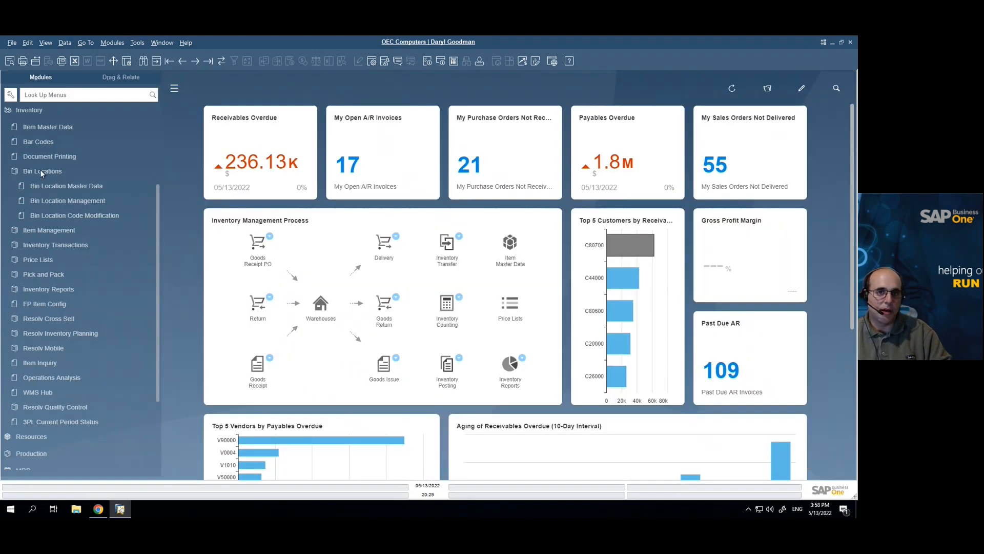
{"action": "left_click", "coordinate": [25, 110]}
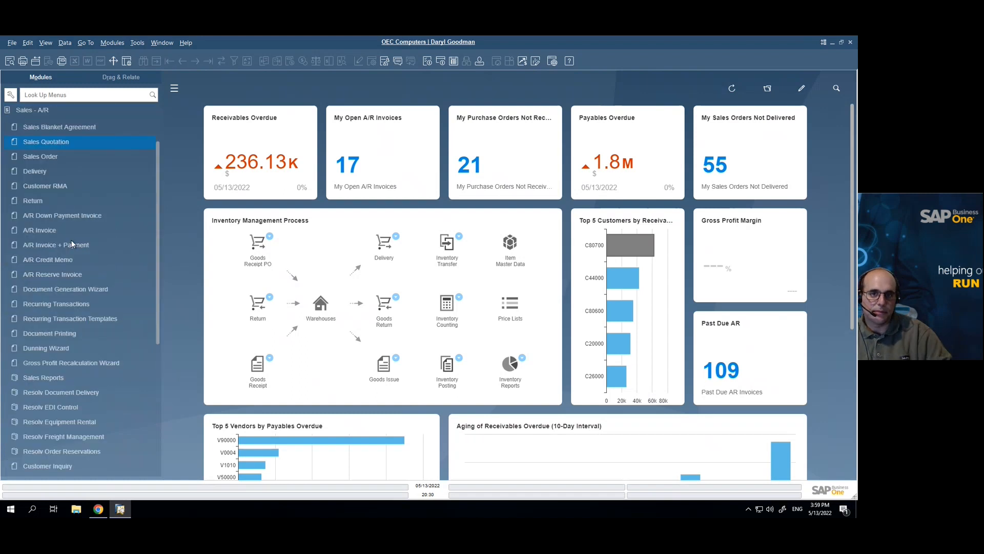
{"action": "left_click", "coordinate": [54, 143]}
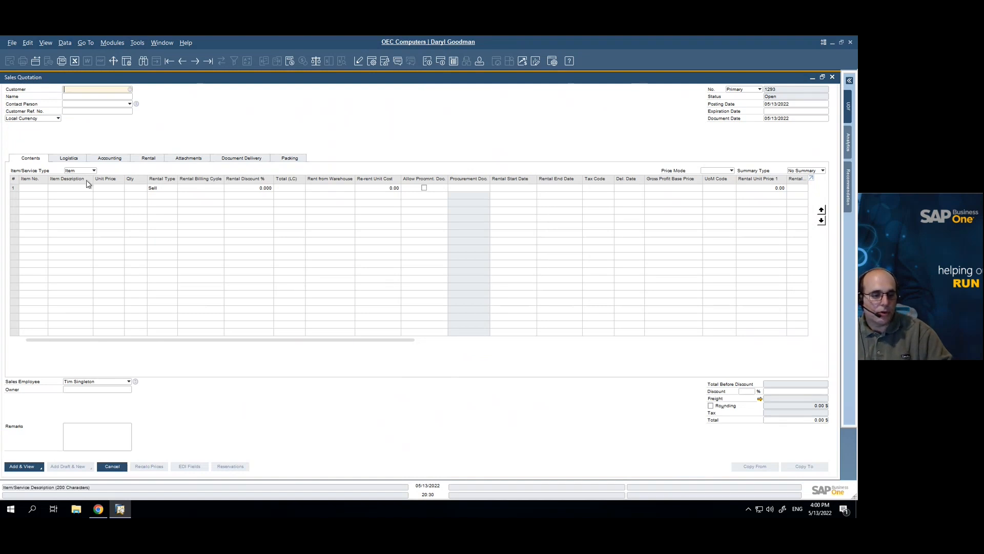
{"action": "left_click", "coordinate": [75, 98]}
{"action": "type", "text": "sap"}
{"action": "key", "text": "Tab"}
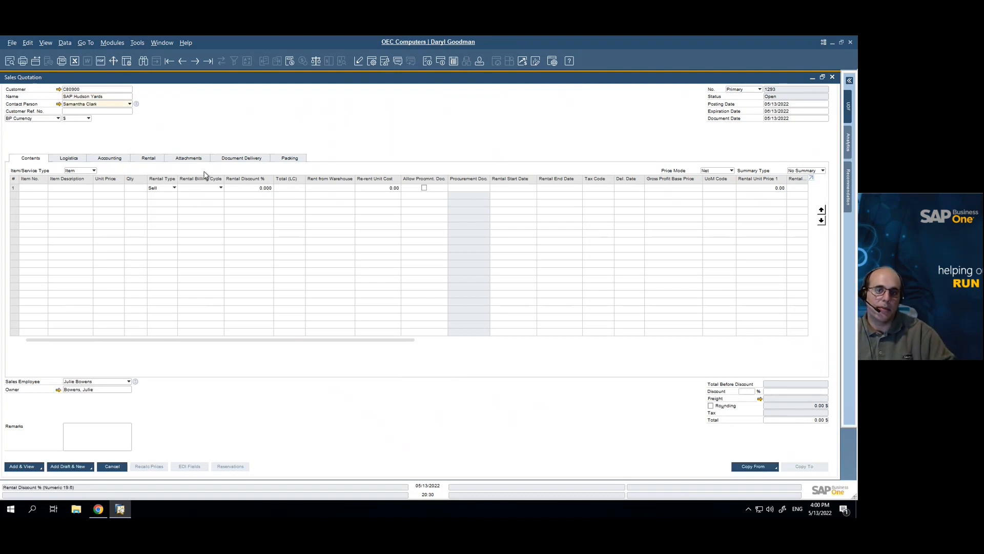
Step: Set the quotation's rental start date to 05/13/2022 and review the billing cycle options and rent-from warehouse
{"action": "left_click", "coordinate": [150, 158]}
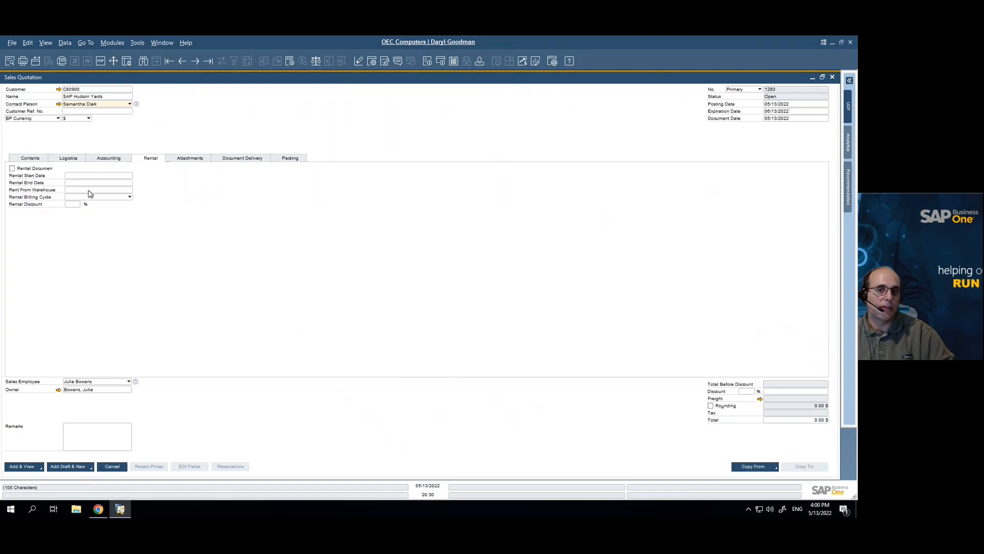
{"action": "left_click", "coordinate": [81, 175]}
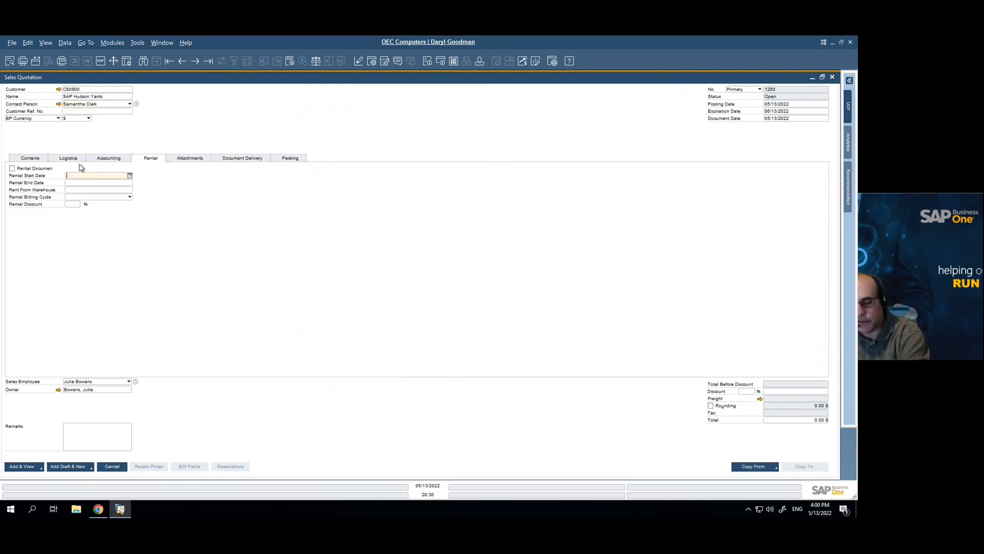
{"action": "key", "text": "Tab"}
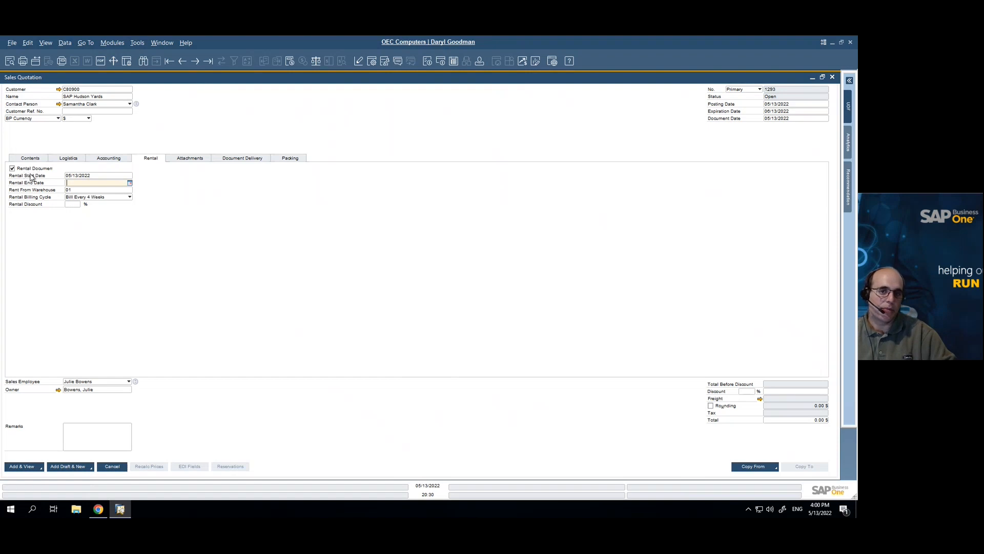
{"action": "left_click", "coordinate": [71, 198]}
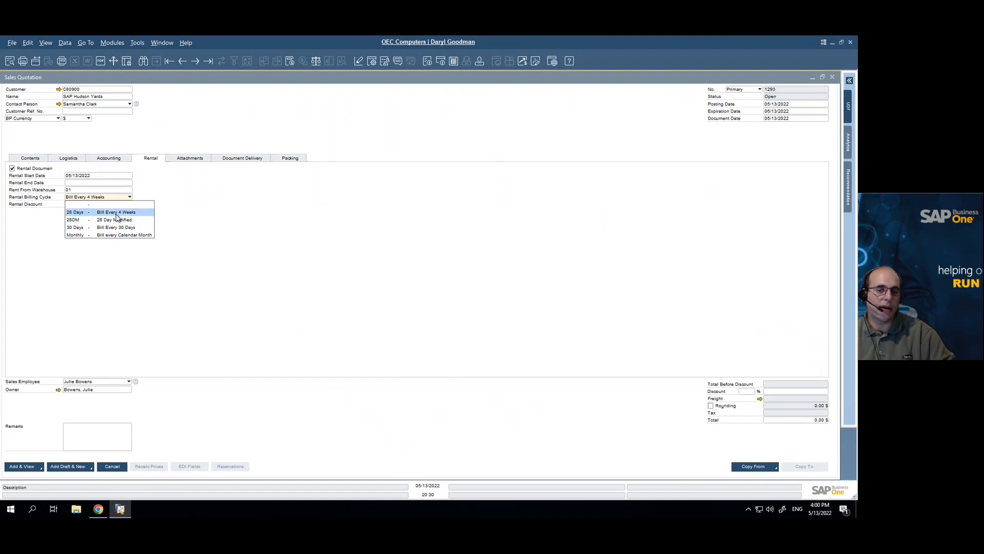
{"action": "left_click", "coordinate": [185, 195]}
{"action": "left_click", "coordinate": [77, 189]}
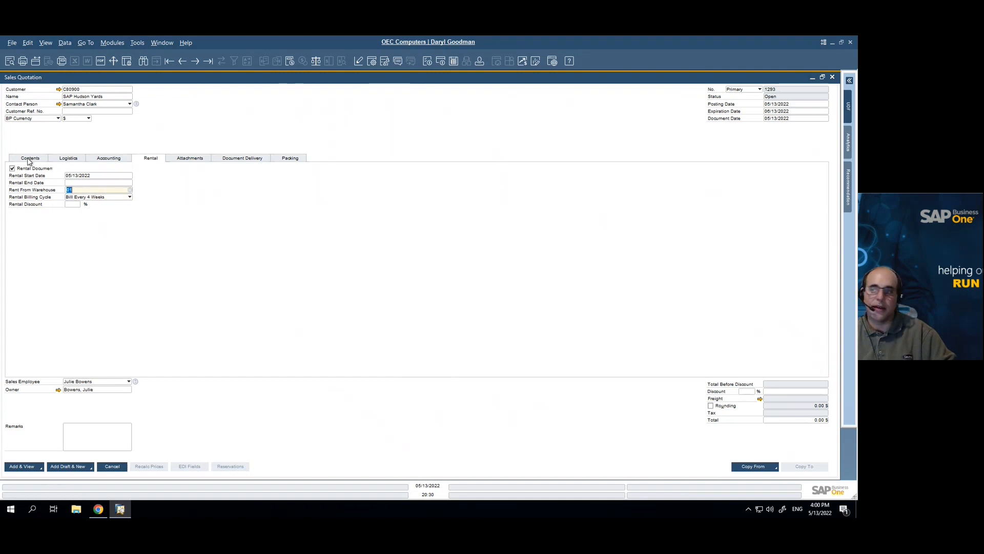
Step: Add rental item RNT00001 Brass Instrument to the quotation with quantity 2, and check its available rental types
{"action": "left_click", "coordinate": [31, 158]}
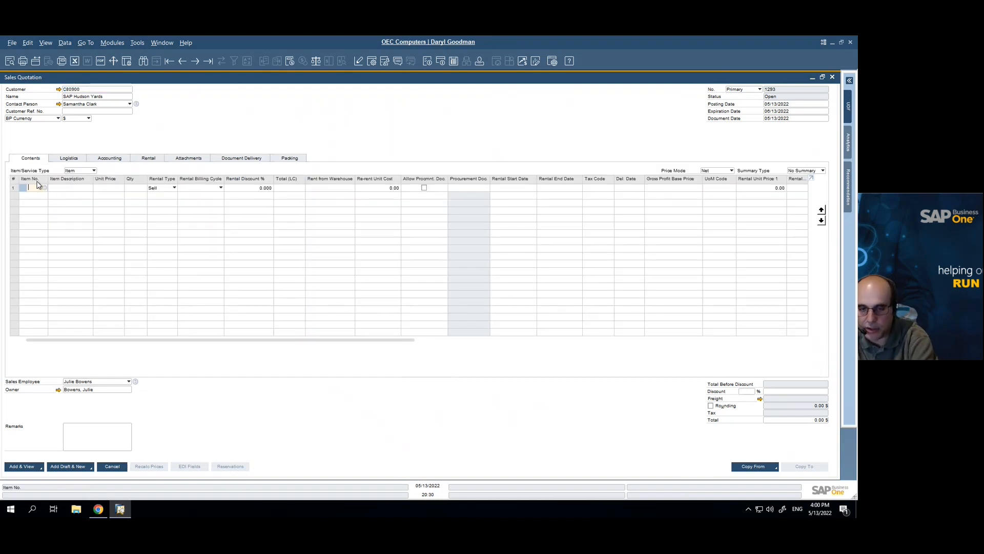
{"action": "type", "text": "rnt"}
{"action": "key", "text": "Tab"}
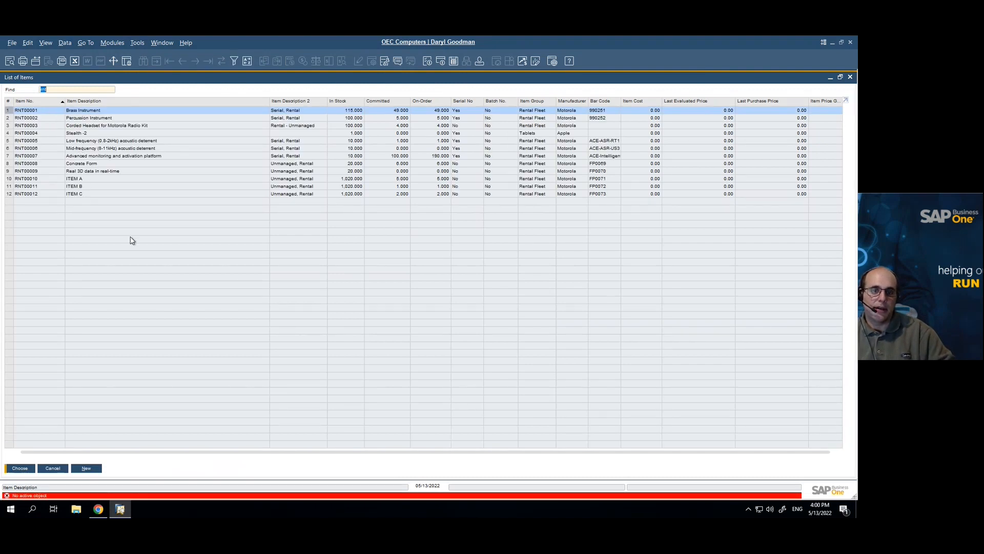
{"action": "left_click", "coordinate": [20, 468]}
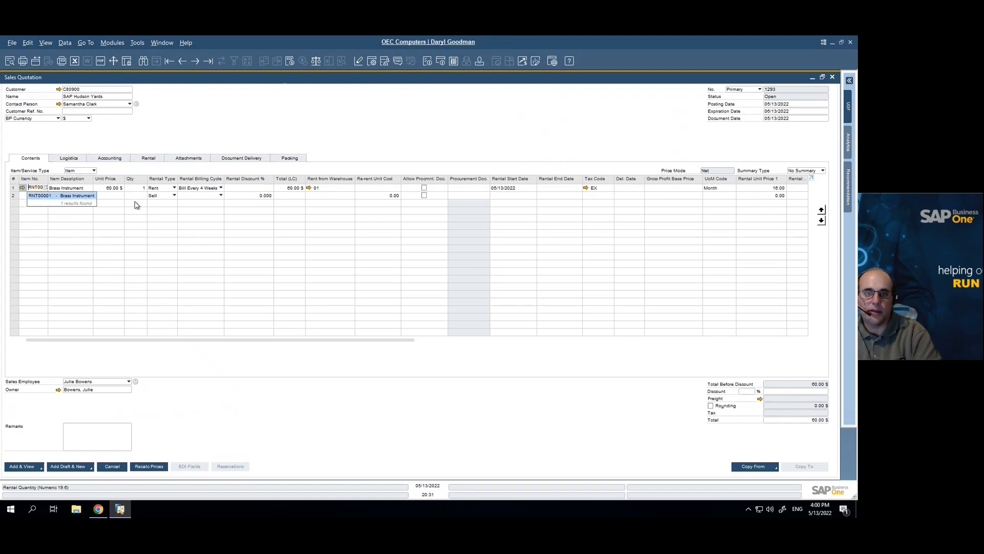
{"action": "key", "text": "Tab"}
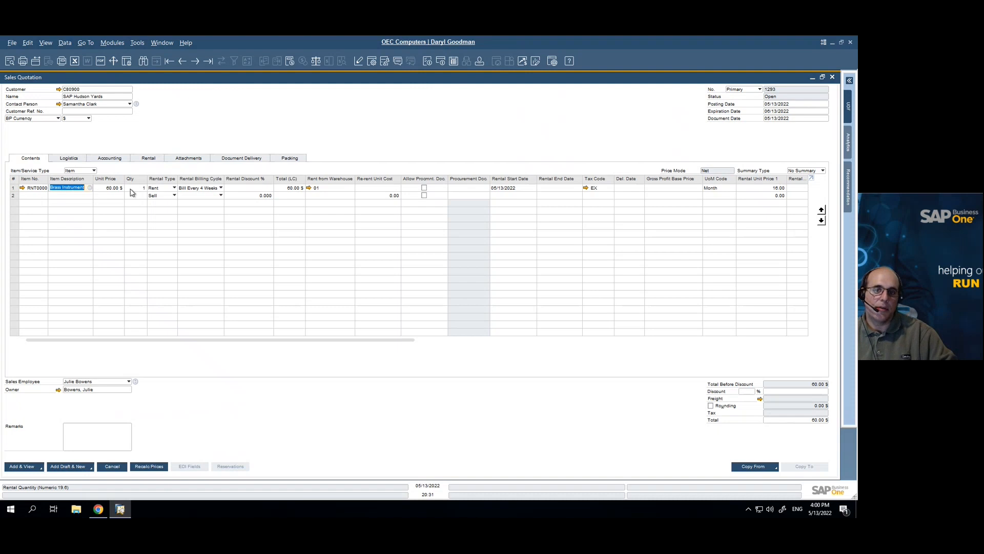
{"action": "left_click", "coordinate": [133, 191]}
{"action": "type", "text": "2"}
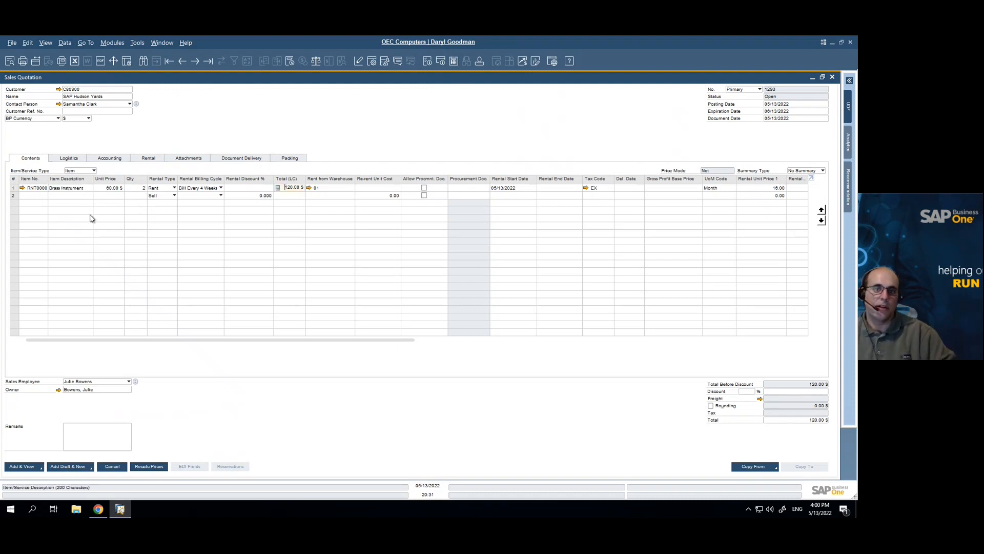
{"action": "key", "text": "Tab"}
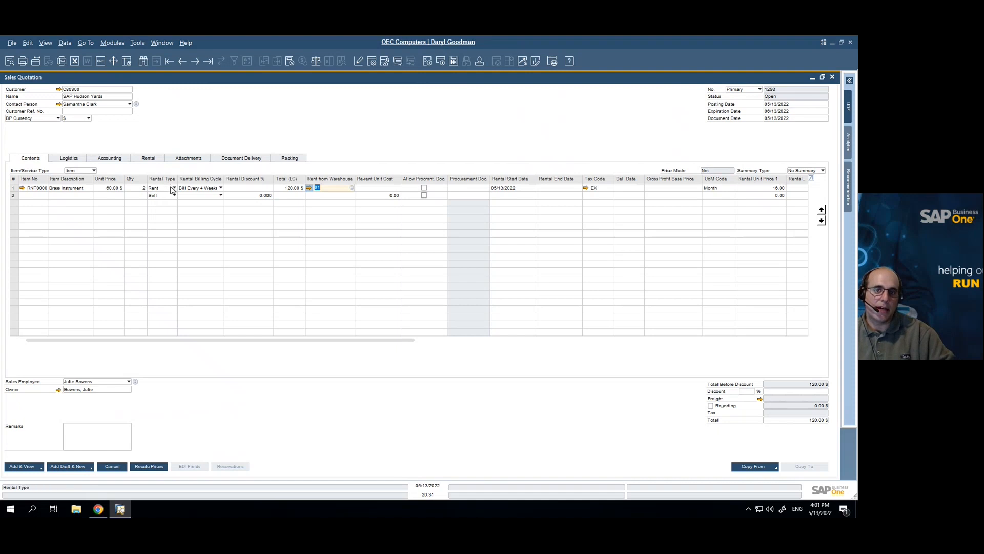
{"action": "left_click", "coordinate": [173, 189]}
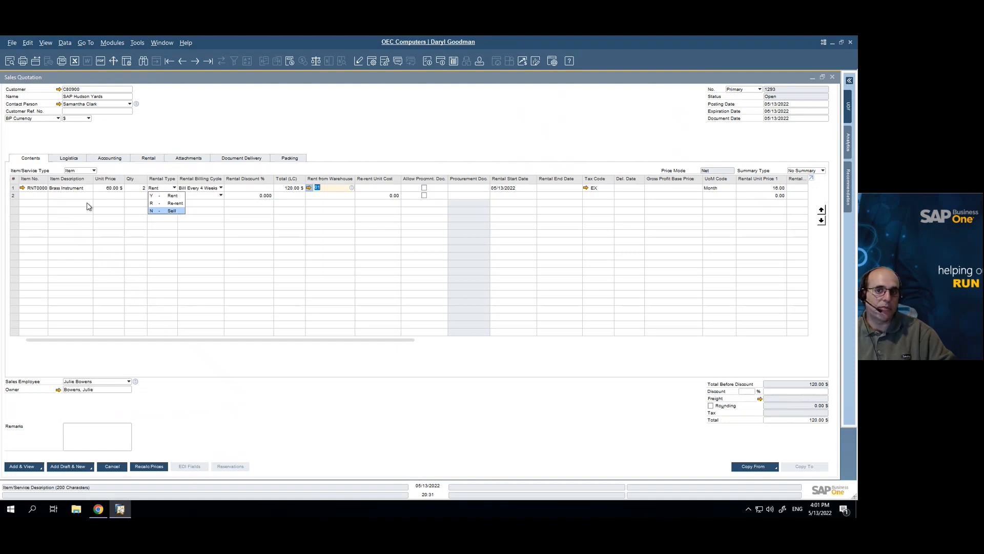
{"action": "left_click", "coordinate": [192, 123]}
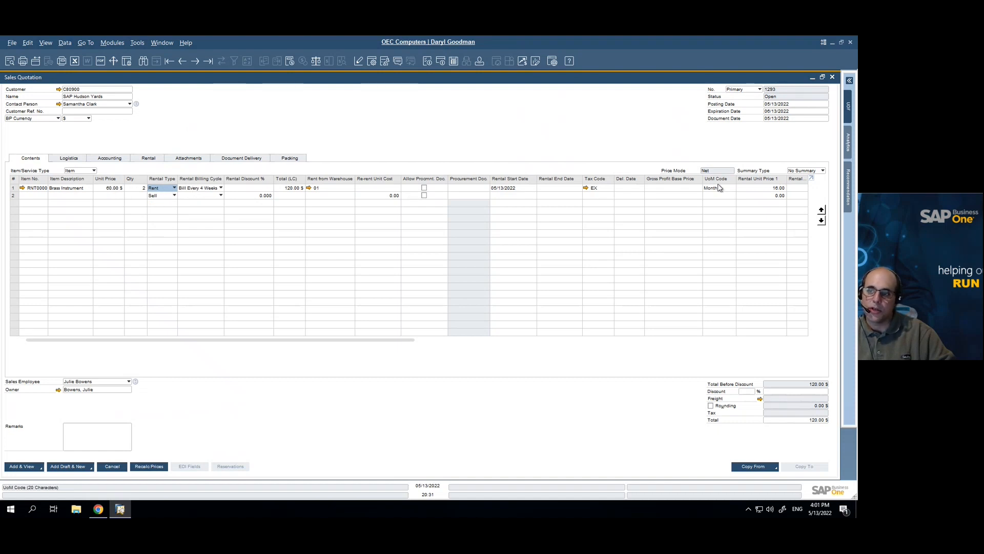
Step: Set the Brass Instrument's rental prices to 15.25 per week and 2.75 per day, and review them in the quotation row
{"action": "double_click", "coordinate": [116, 189]}
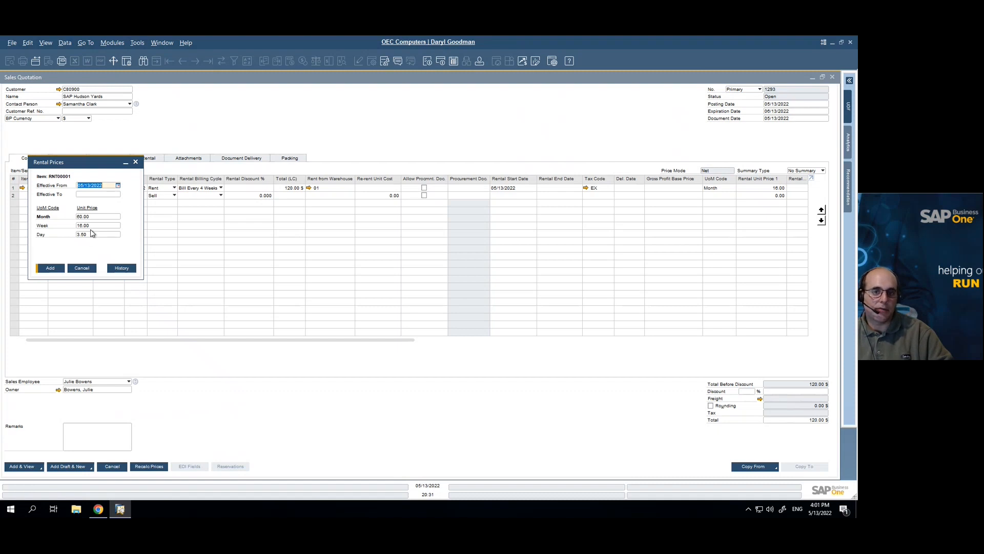
{"action": "left_click", "coordinate": [93, 227]}
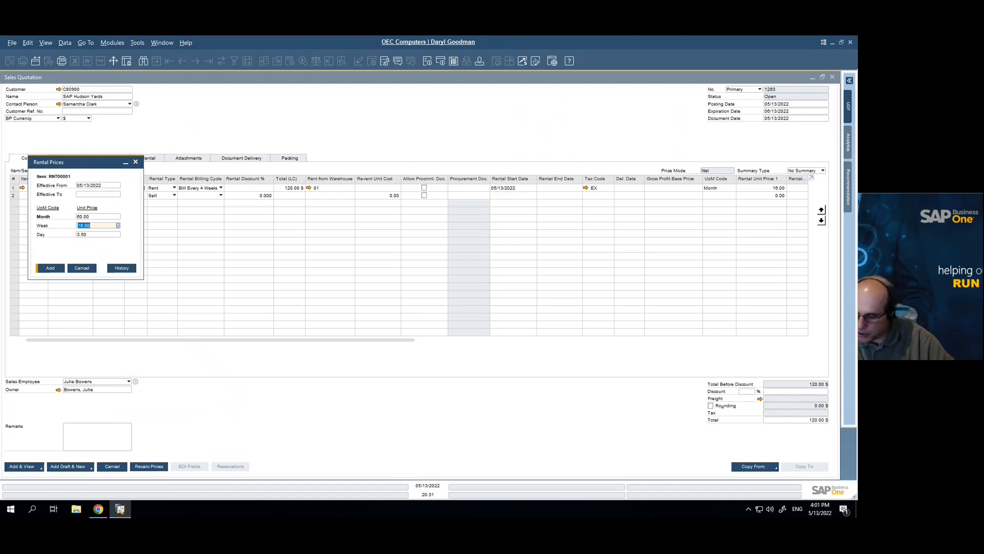
{"action": "type", "text": "15.25"}
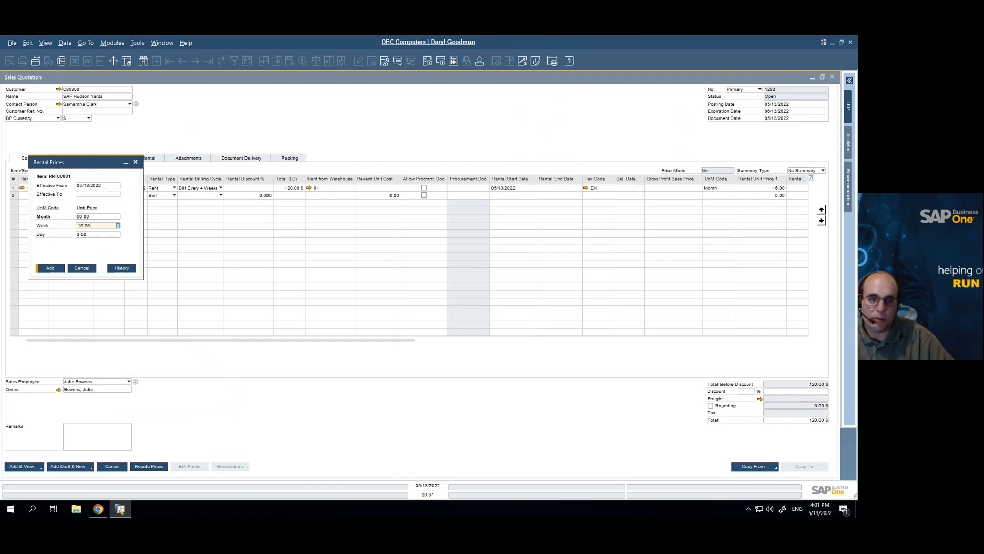
{"action": "left_click", "coordinate": [91, 236]}
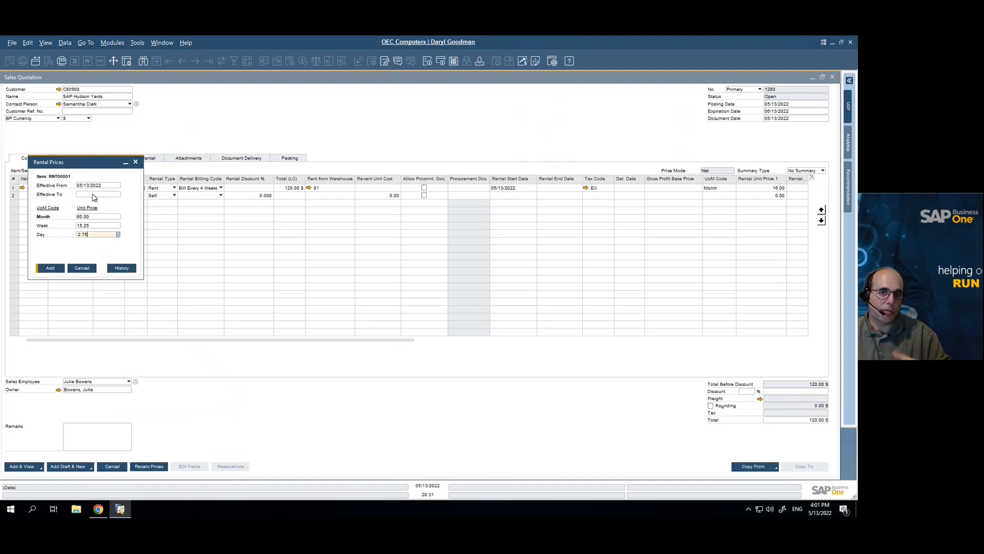
{"action": "left_click", "coordinate": [50, 268]}
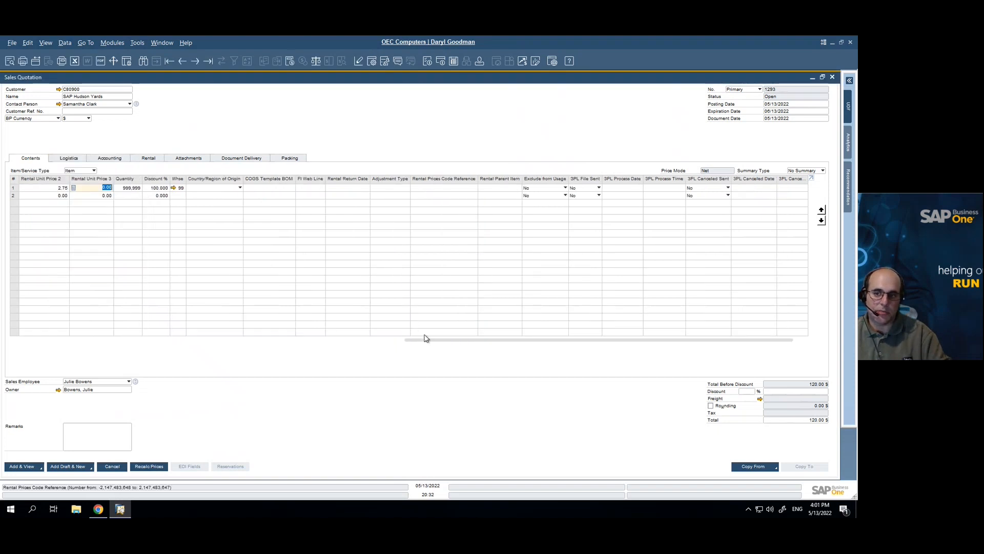
{"action": "left_click", "coordinate": [397, 341]}
{"action": "left_click_drag", "start_coordinate": [187, 347], "coordinate": [18, 343]}
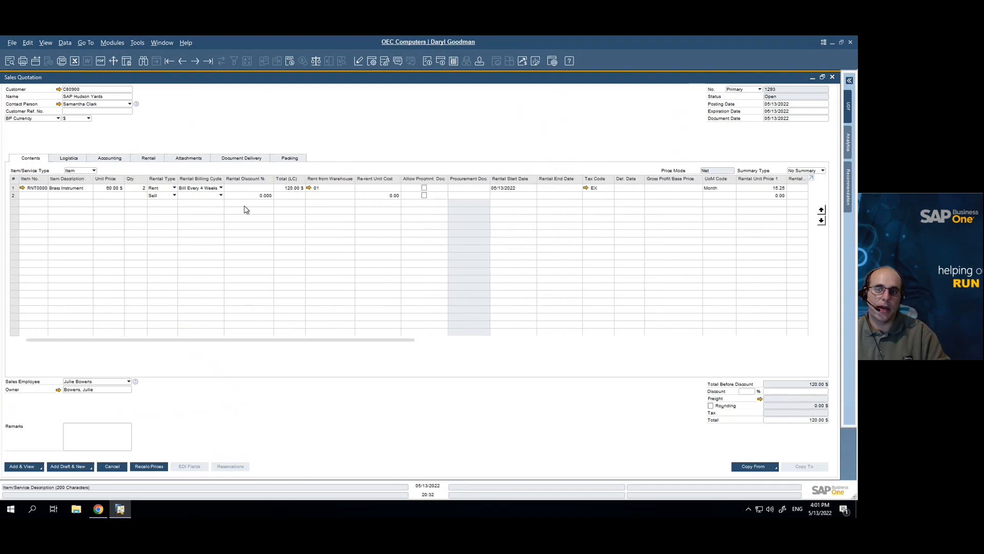
Step: Add the sale items A00001 HP Jet Fusion 580 Color 3D Printer and A00002 J.B. Officeprint 1111 to the quotation
{"action": "left_click", "coordinate": [34, 195]}
{"action": "key", "text": "Tab"}
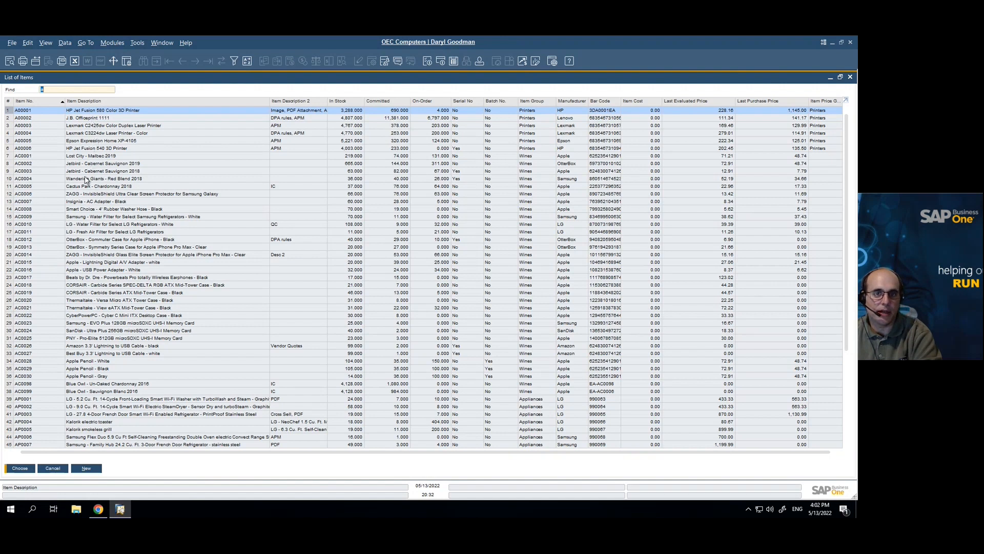
{"action": "left_click", "coordinate": [82, 118], "text": "ctrl"}
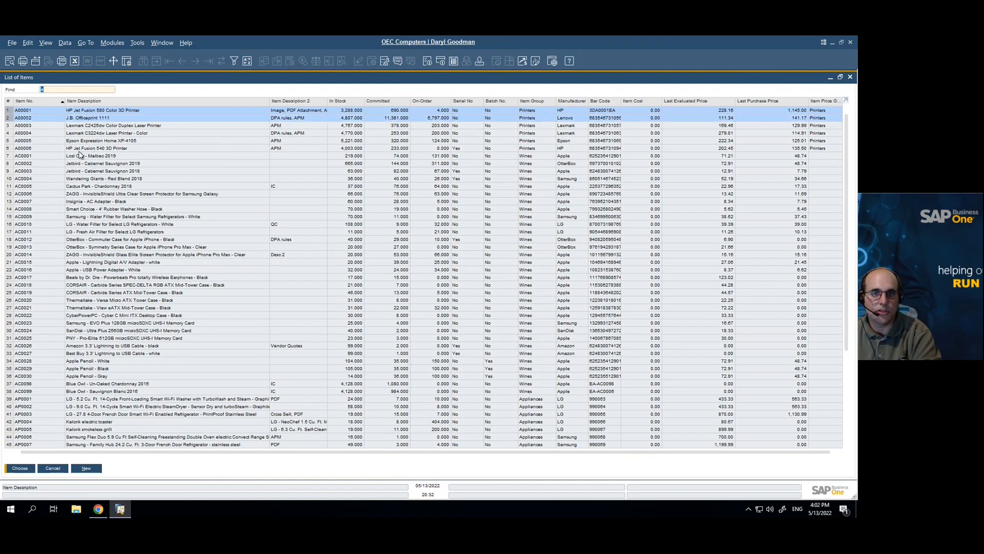
{"action": "left_click", "coordinate": [24, 471]}
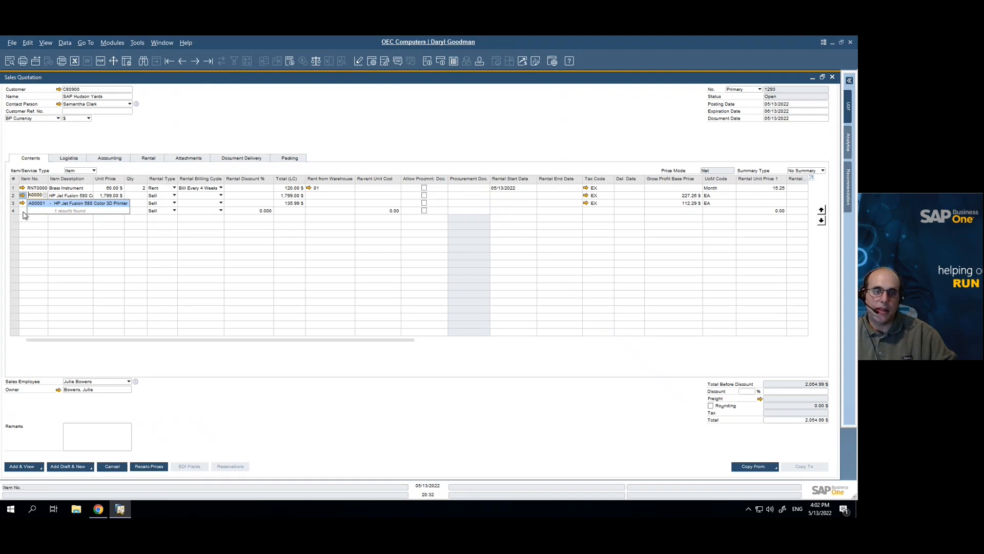
Step: Add the rental items RNT00010 ITEM A and RNT00012 ITEM C to the quotation
{"action": "left_click", "coordinate": [24, 212]}
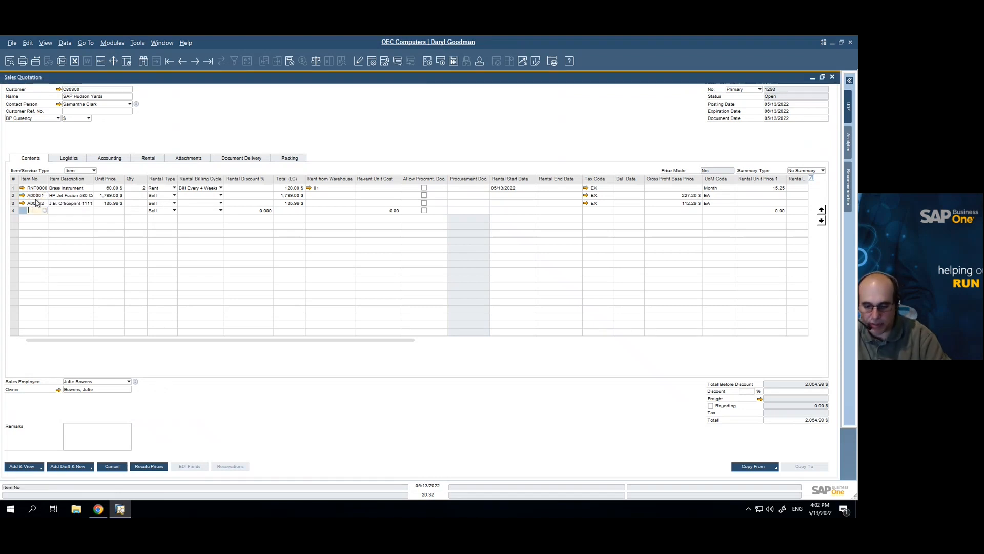
{"action": "type", "text": "rnt"}
{"action": "key", "text": "Tab"}
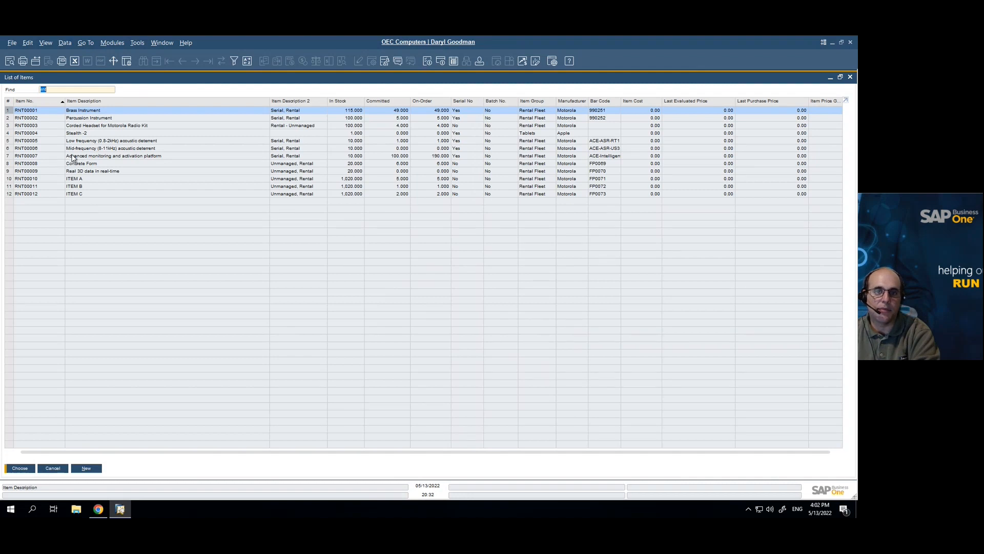
{"action": "left_click", "coordinate": [80, 180]}
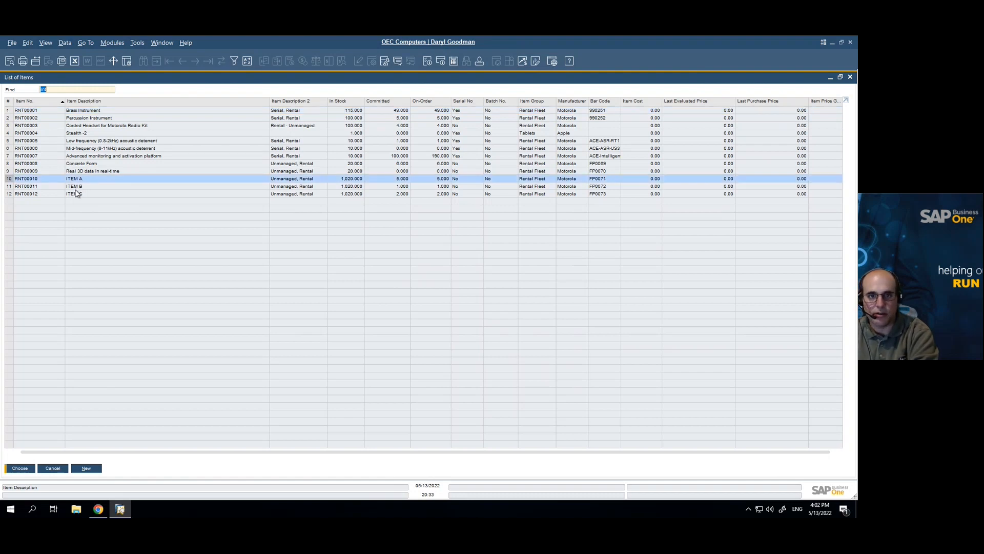
{"action": "left_click", "coordinate": [74, 195], "text": "ctrl"}
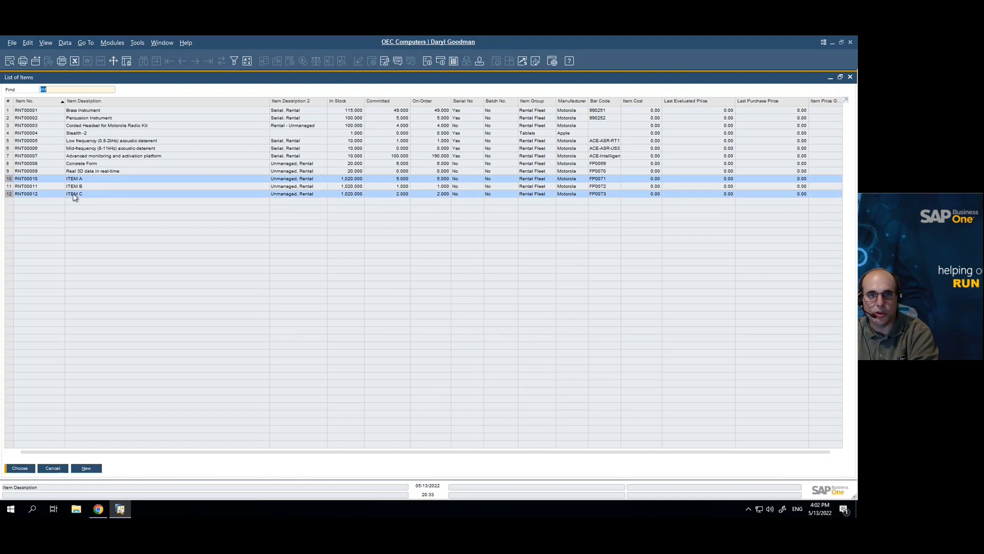
{"action": "left_click", "coordinate": [32, 470]}
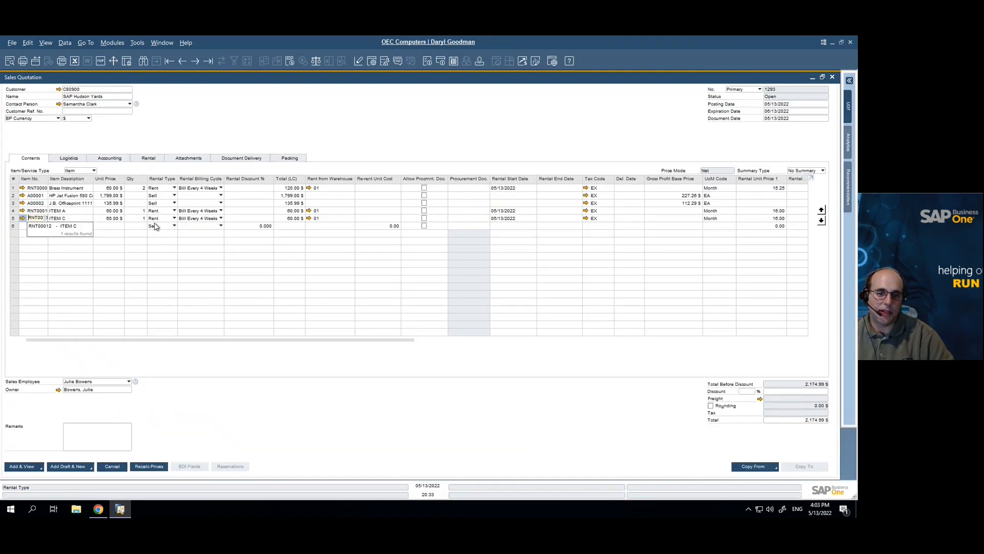
Step: In the quotation's rental item details, set ITEM A to bill every calendar month with a rental quantity of 5
{"action": "right_click", "coordinate": [358, 131]}
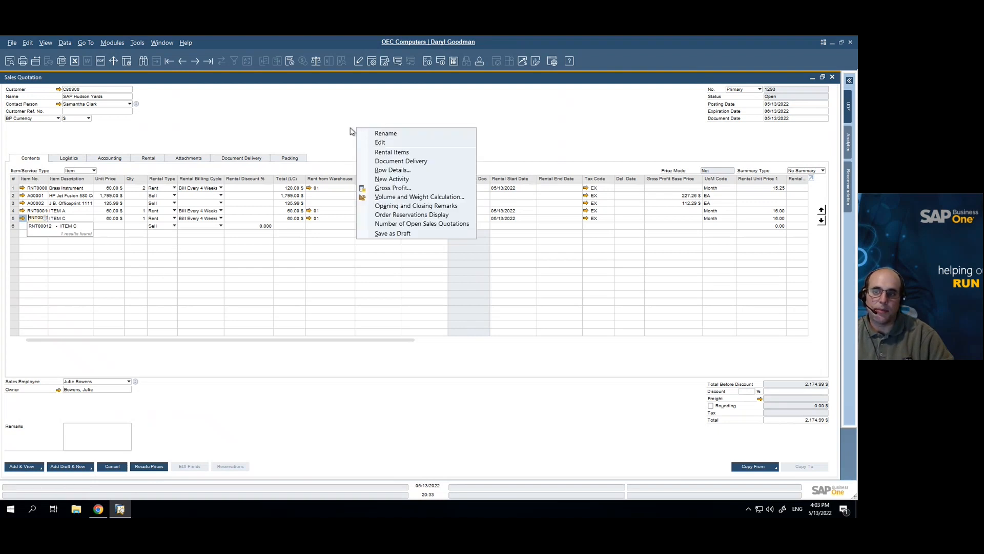
{"action": "left_click", "coordinate": [388, 152]}
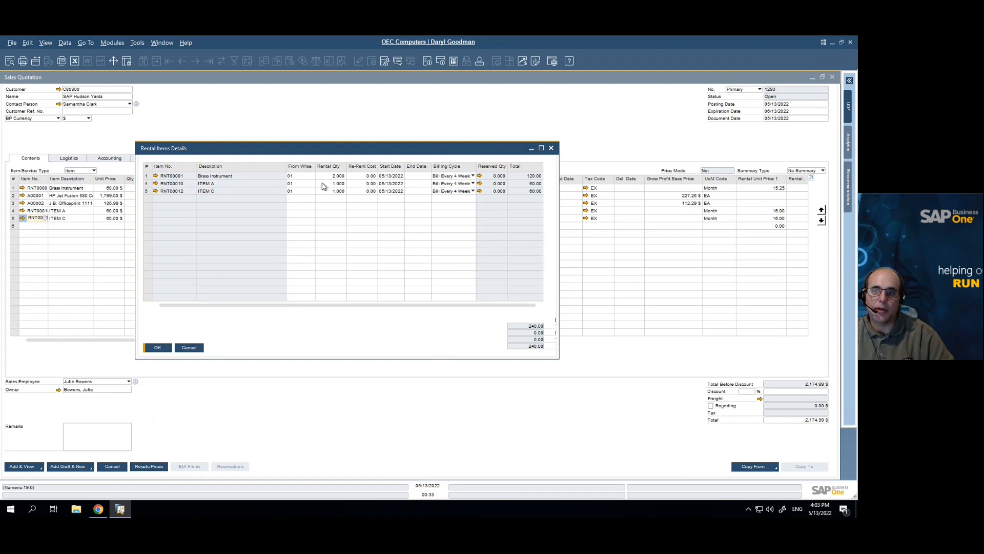
{"action": "left_click", "coordinate": [461, 183]}
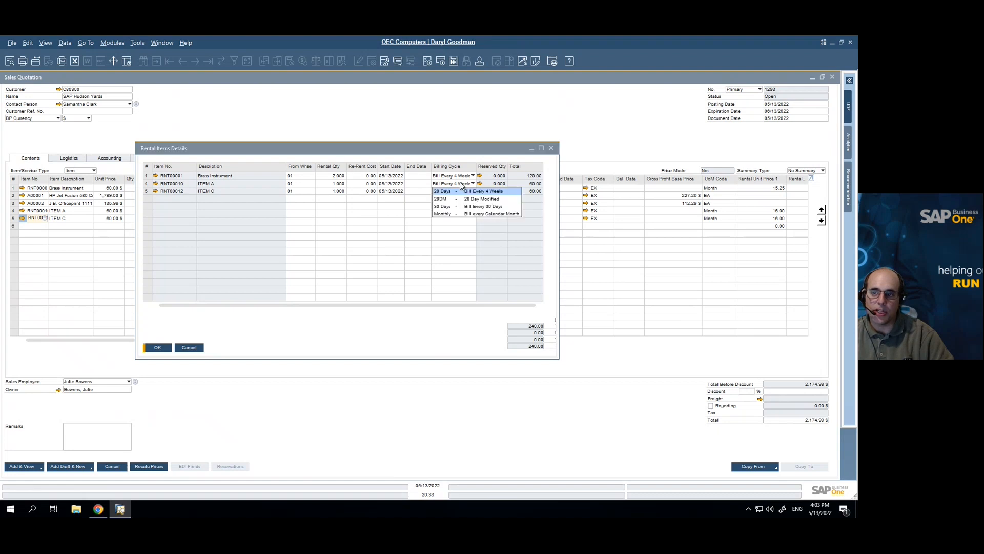
{"action": "left_click", "coordinate": [463, 213]}
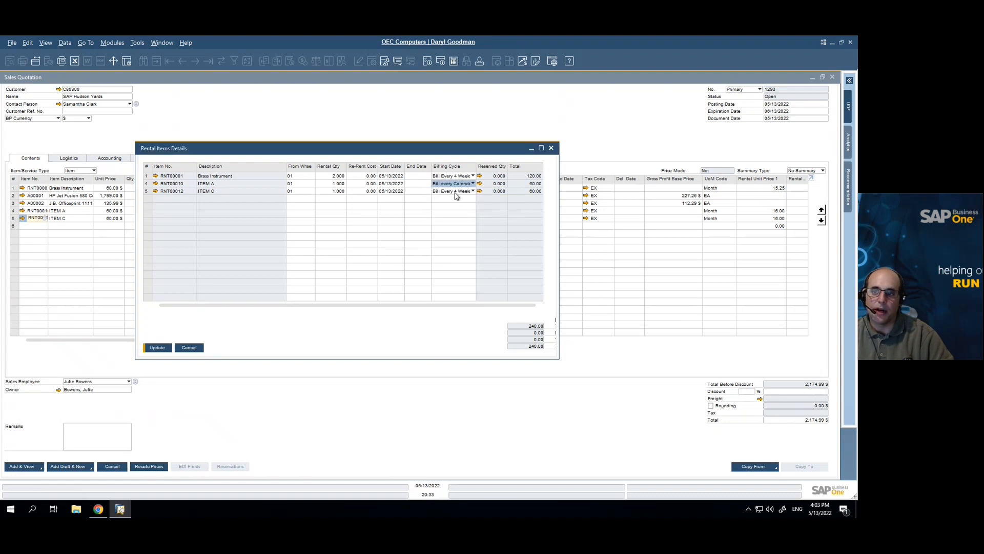
{"action": "left_click", "coordinate": [327, 183]}
{"action": "type", "text": "5"}
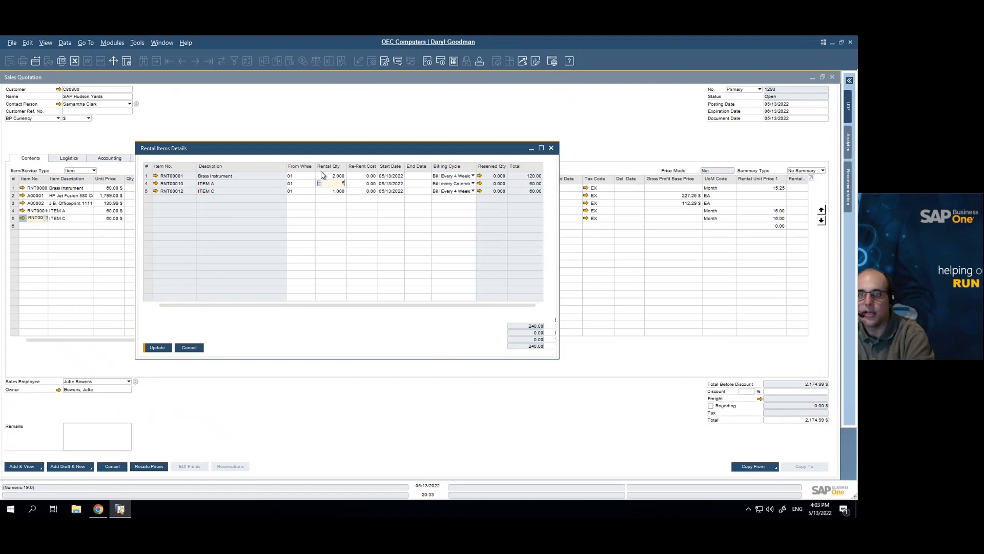
{"action": "key", "text": "Tab"}
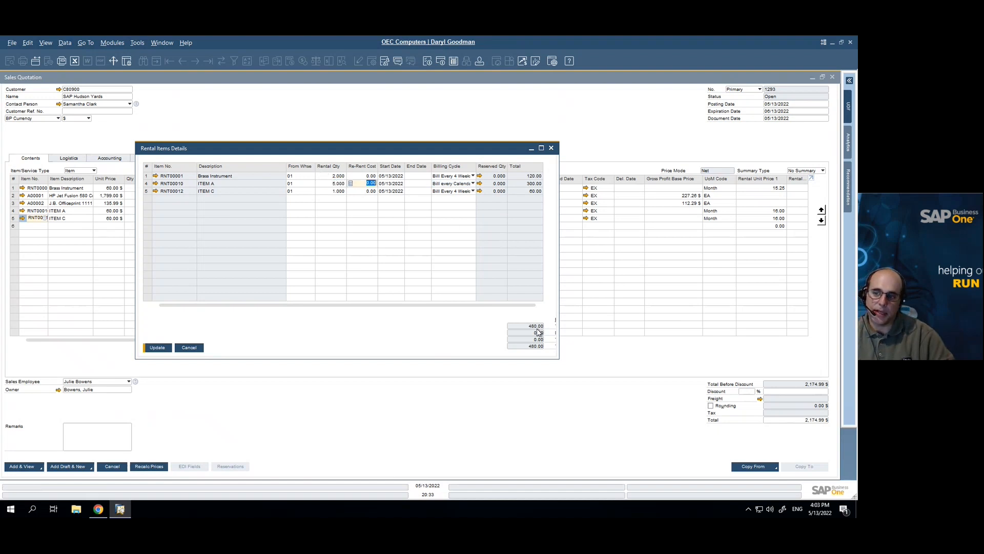
{"action": "left_click", "coordinate": [158, 348]}
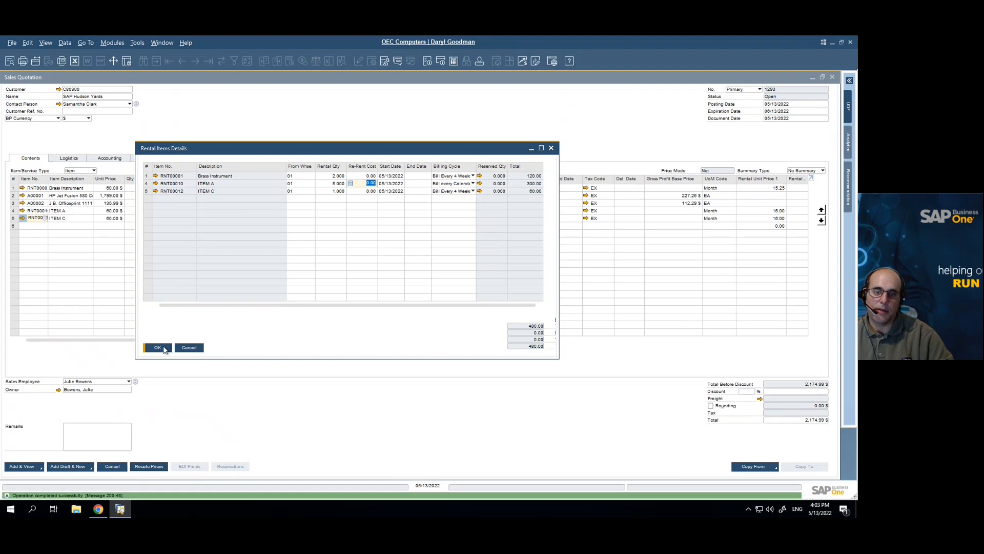
{"action": "left_click", "coordinate": [163, 348]}
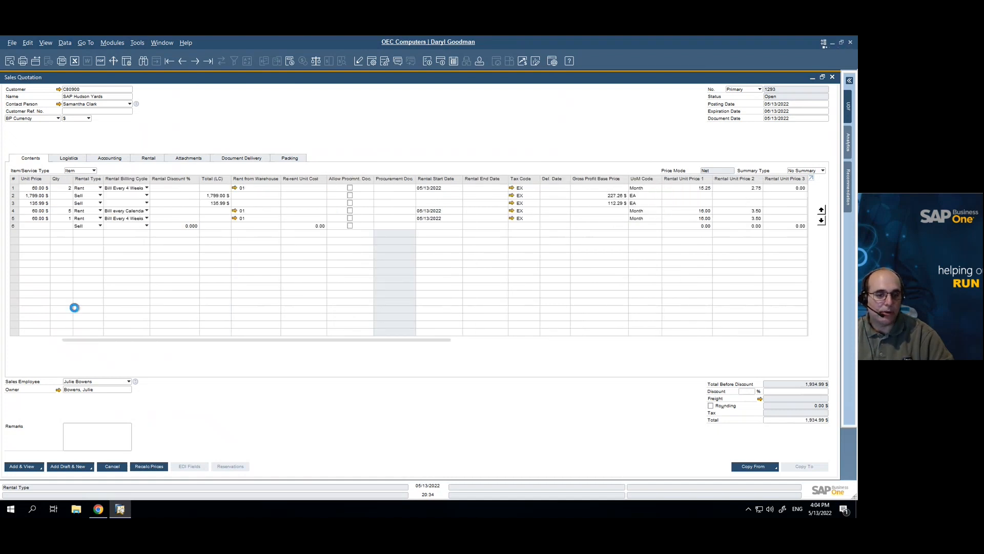
Step: Switch to the Resolv web app in Chrome and open rental pick list 68837 for warehouse 01
{"action": "left_click", "coordinate": [95, 510]}
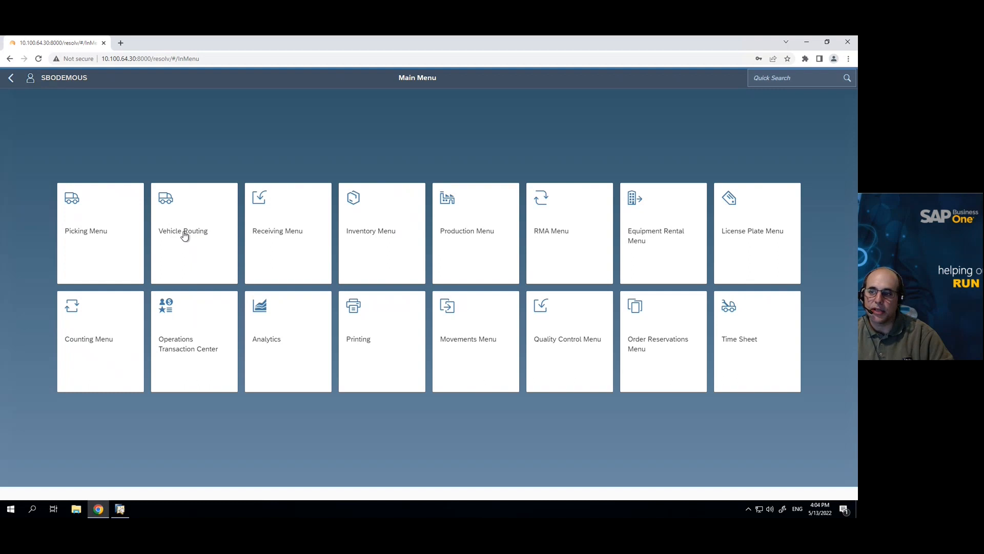
{"action": "left_click", "coordinate": [677, 233]}
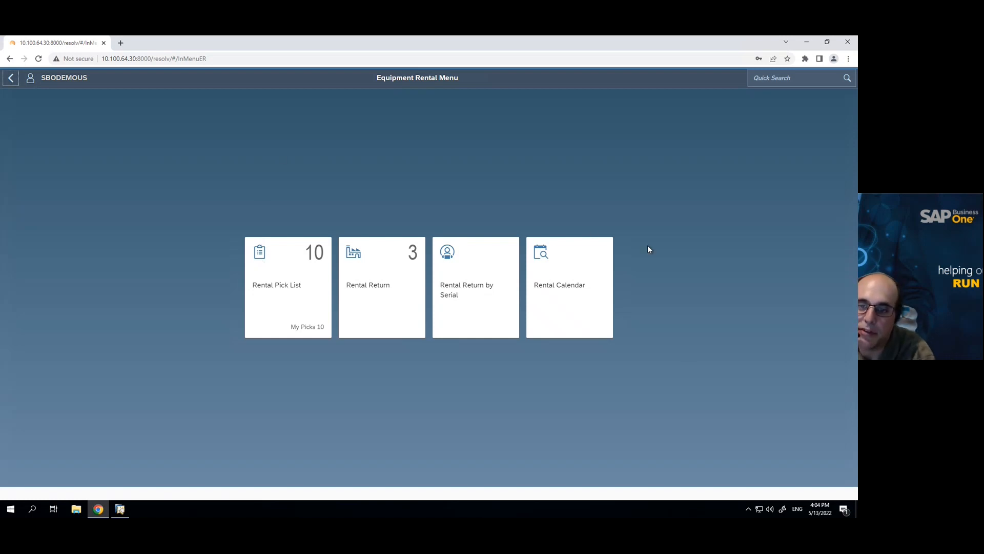
{"action": "left_click", "coordinate": [277, 309]}
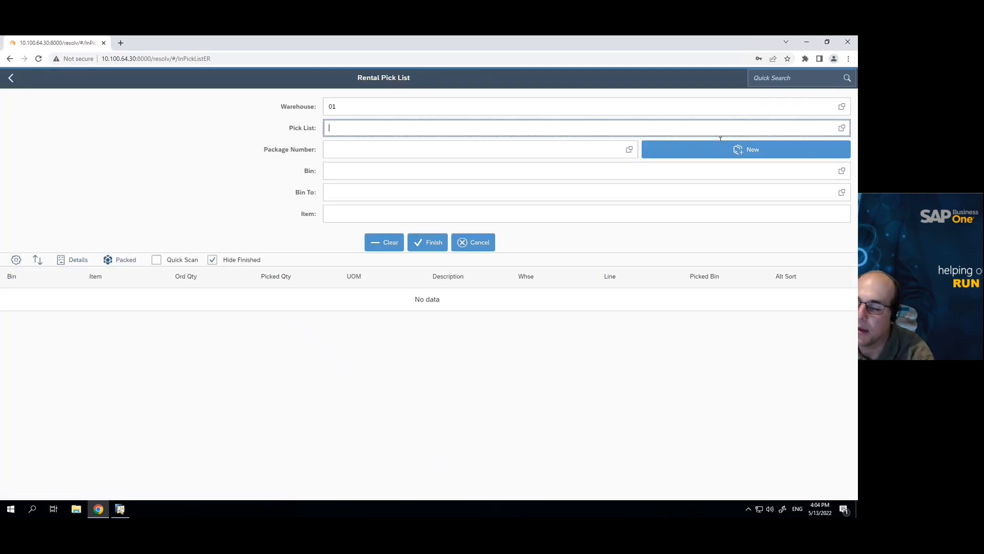
{"action": "left_click", "coordinate": [841, 128]}
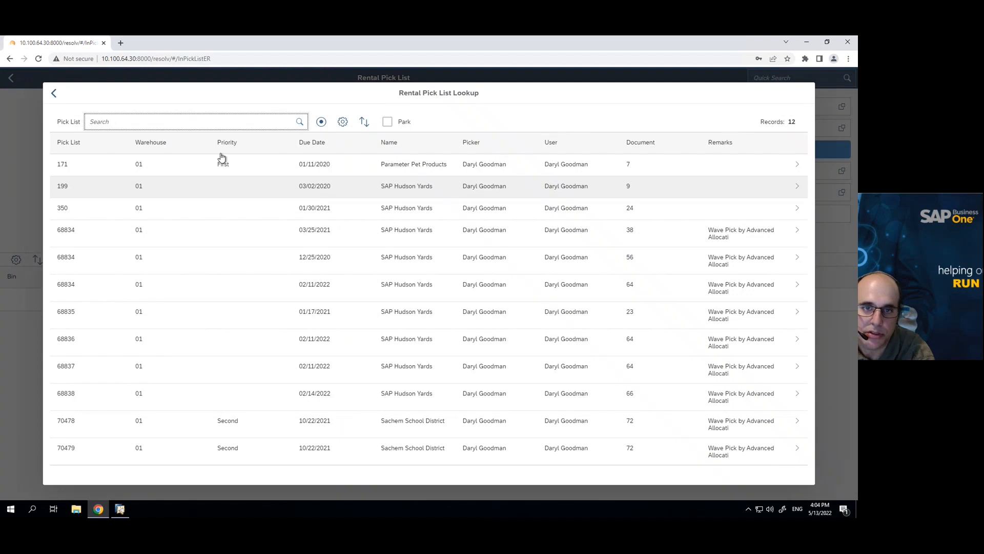
{"action": "left_click", "coordinate": [220, 161]}
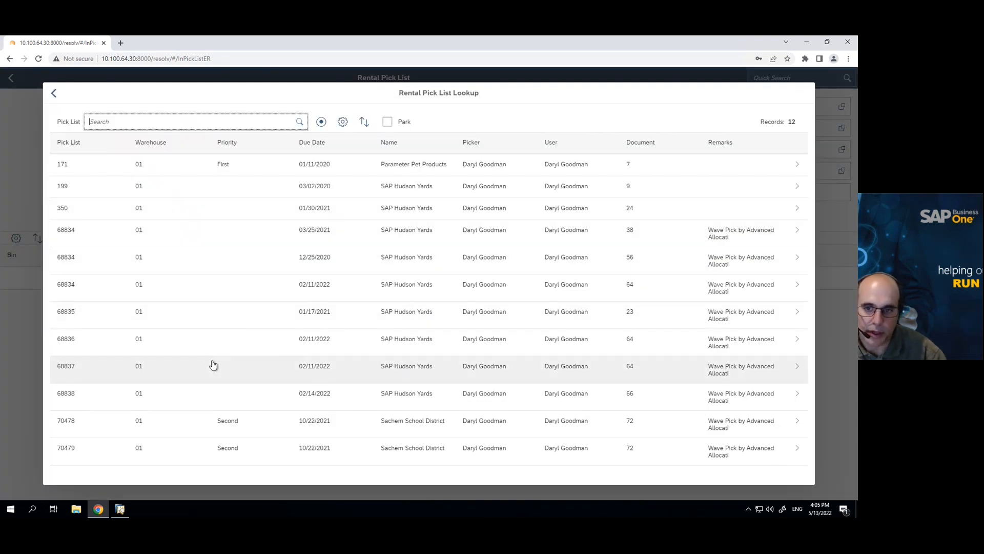
{"action": "left_click", "coordinate": [213, 369]}
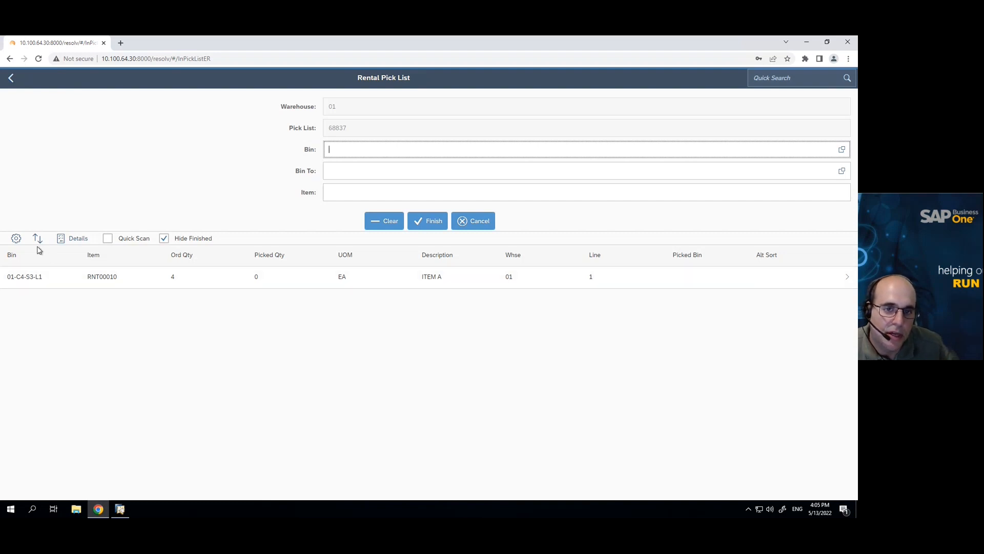
Step: Reorder the pick list columns so that Description comes directly after Bin
{"action": "left_click", "coordinate": [16, 238]}
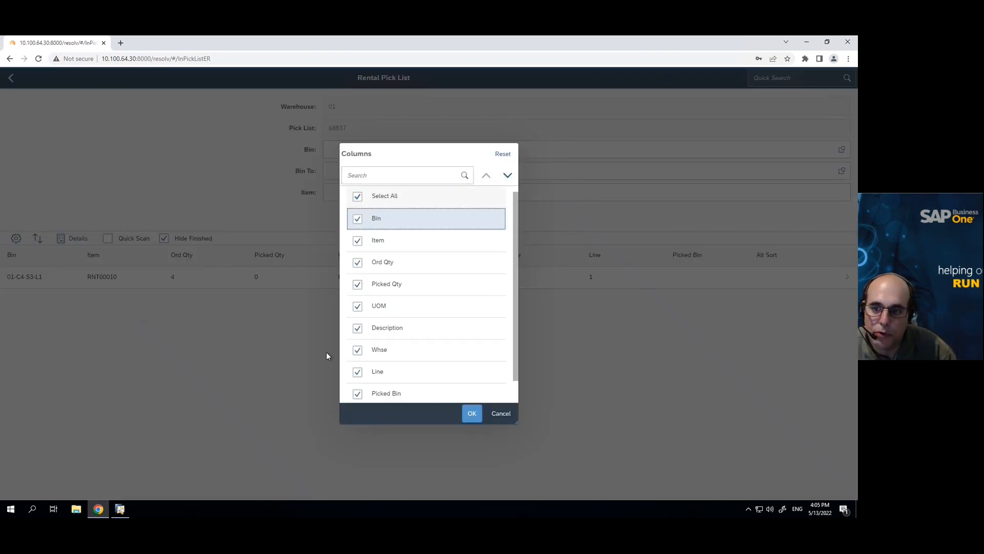
{"action": "left_click", "coordinate": [410, 332]}
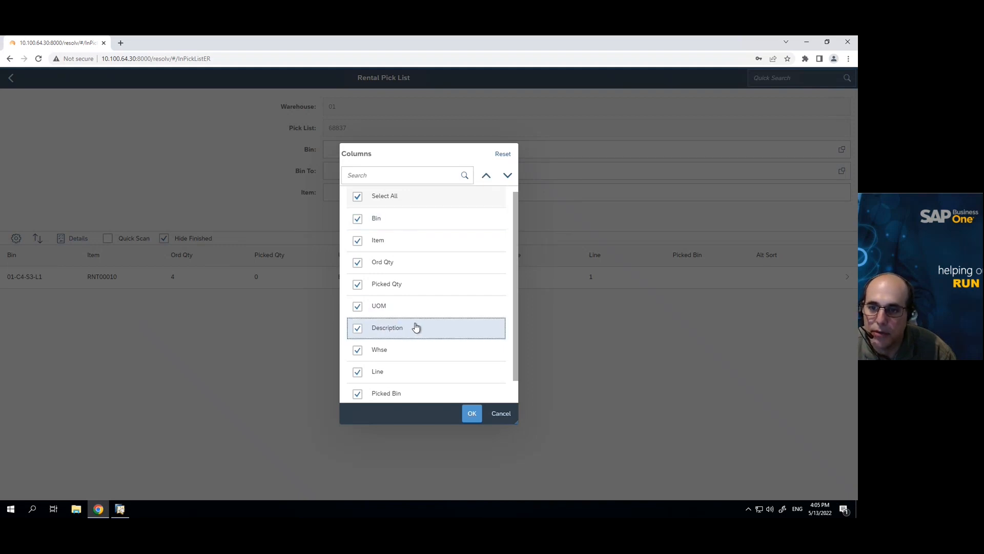
{"action": "left_click", "coordinate": [486, 177]}
{"action": "left_click", "coordinate": [487, 177]}
{"action": "left_click", "coordinate": [486, 177]}
{"action": "left_click", "coordinate": [487, 177]}
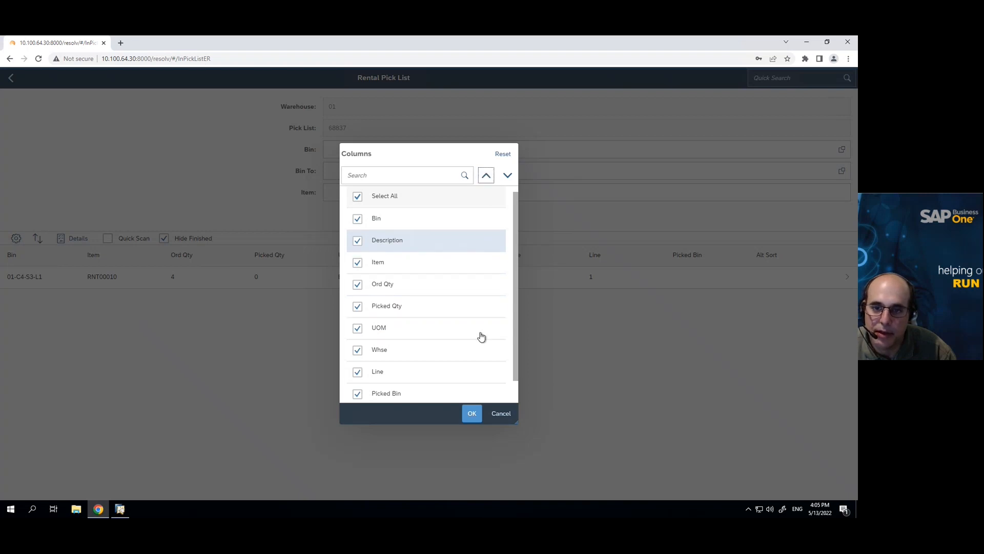
{"action": "left_click", "coordinate": [471, 413]}
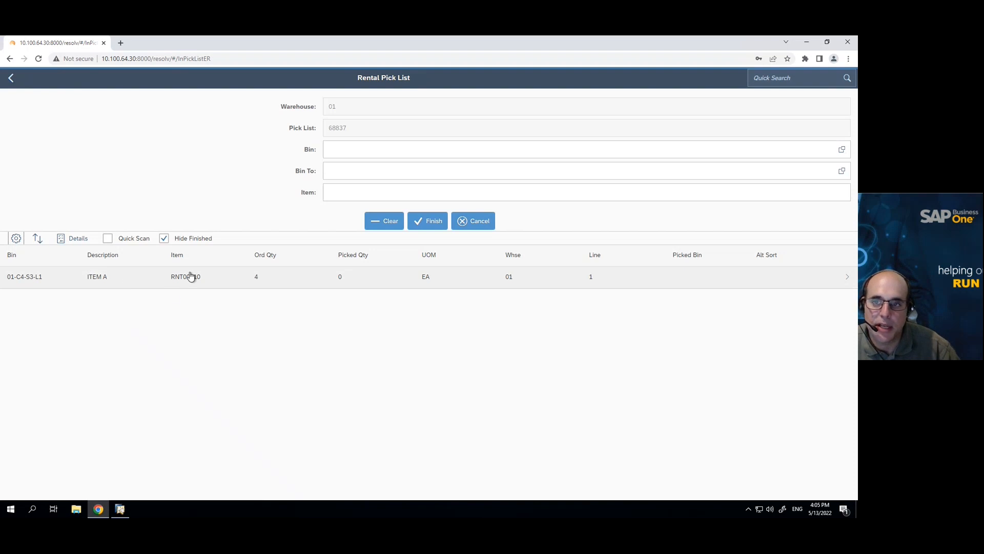
Step: Pick 4 EA of RNT00010 from bin 01-C4-S3-L1 to 90-SYSTEM-BIN-LOCATION, finish the pick list and return to the Equipment Rental Menu
{"action": "left_click", "coordinate": [186, 286]}
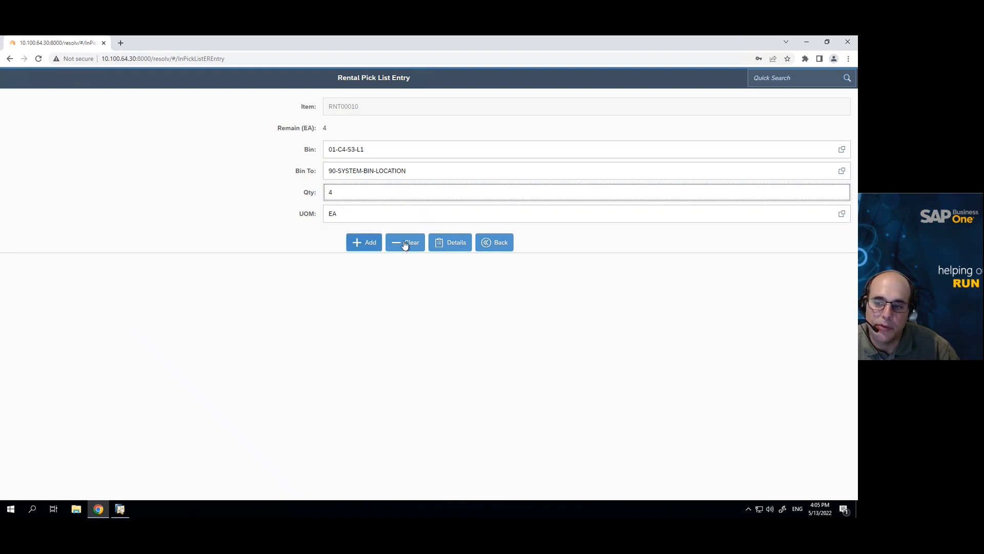
{"action": "left_click", "coordinate": [351, 248]}
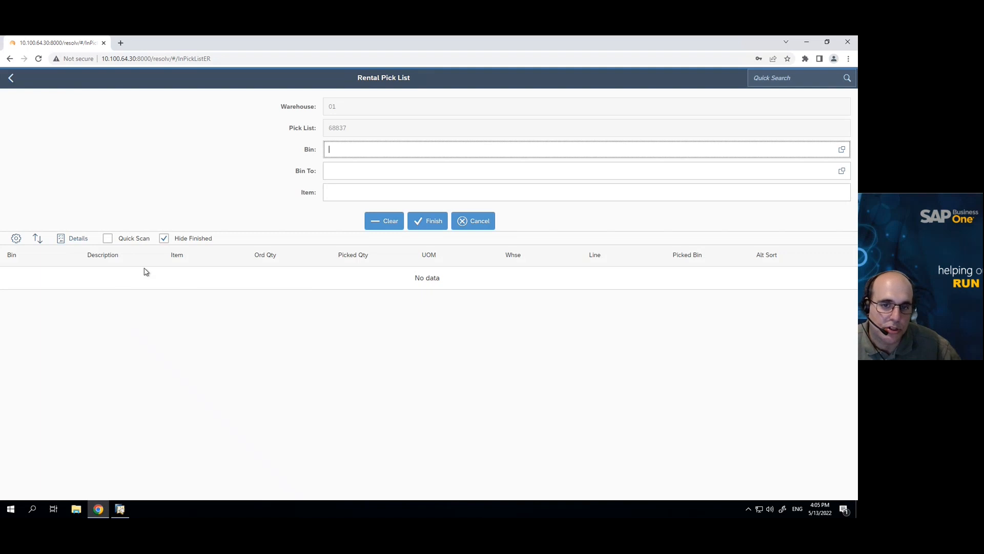
{"action": "left_click", "coordinate": [442, 226]}
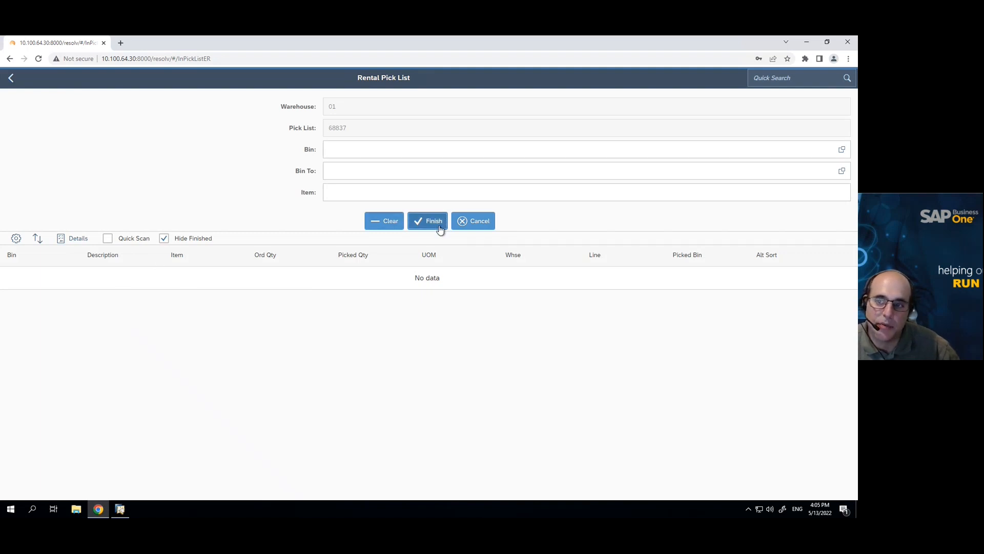
{"action": "left_click", "coordinate": [456, 306]}
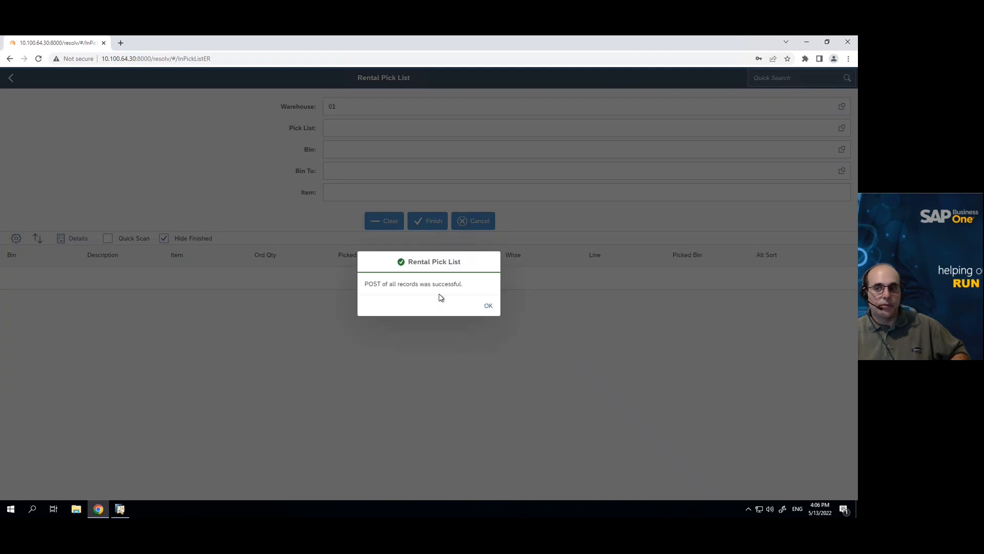
{"action": "left_click", "coordinate": [488, 306]}
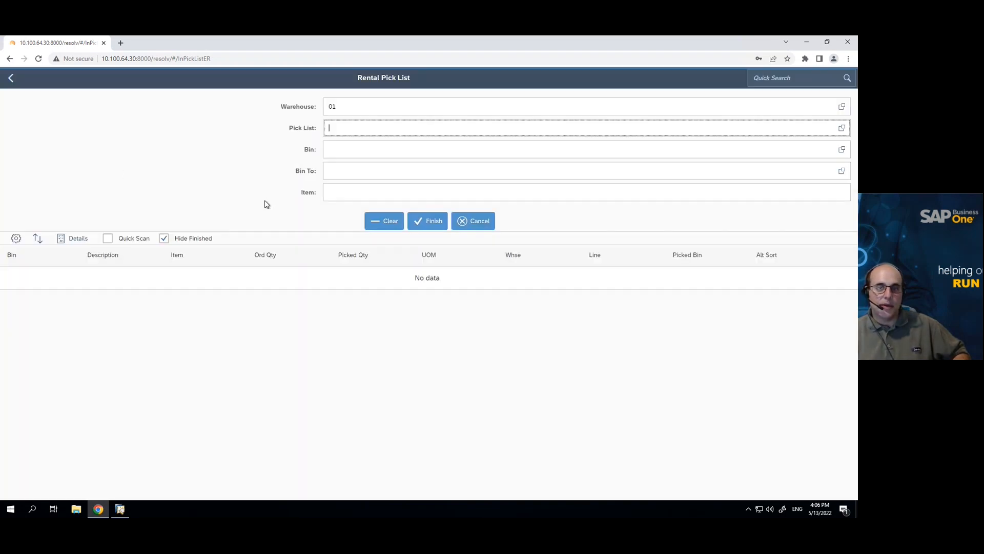
{"action": "left_click", "coordinate": [10, 78]}
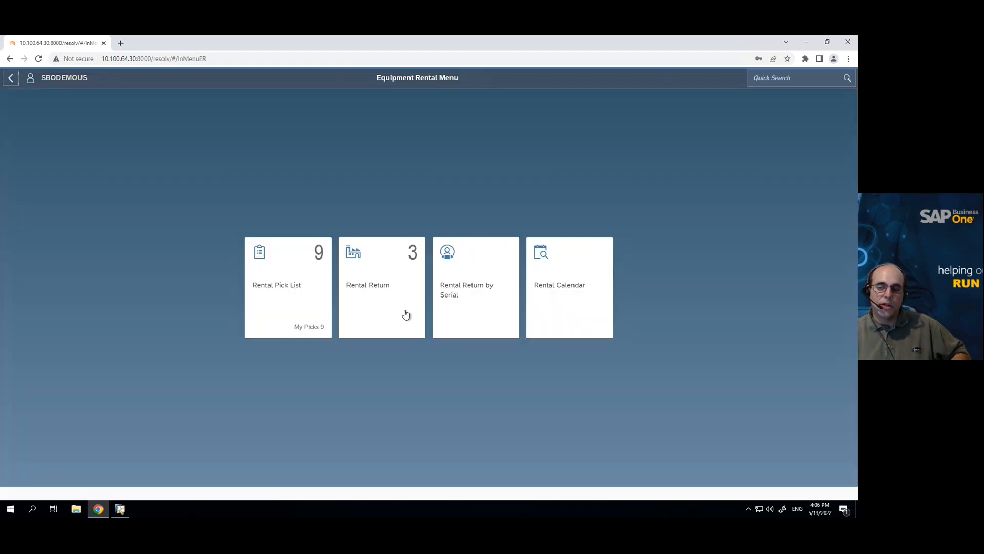
Step: Start a Rental Return by Serial and add serial 210302 of item RNT00004 with a warehouse 01 return bin
{"action": "left_click", "coordinate": [448, 294]}
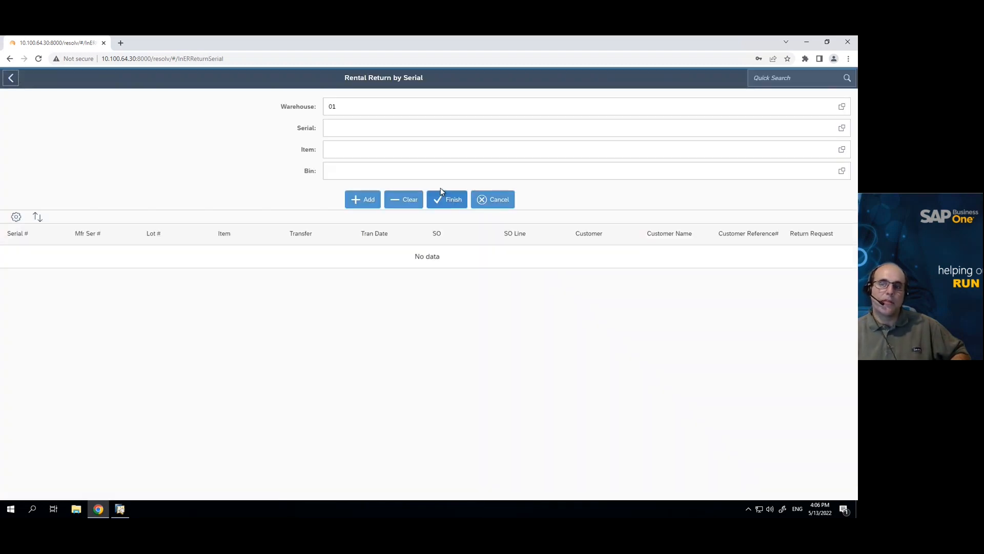
{"action": "left_click", "coordinate": [843, 129]}
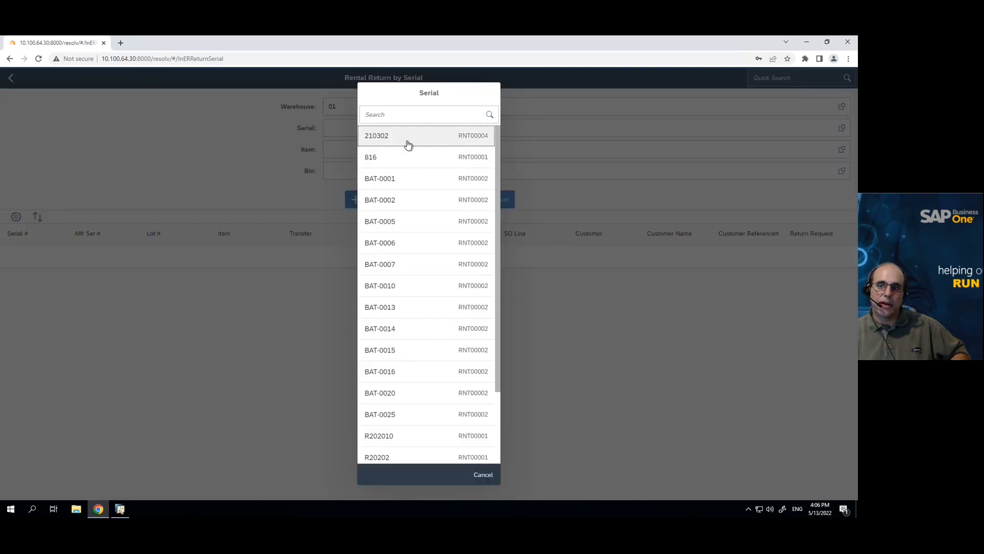
{"action": "left_click", "coordinate": [407, 142]}
{"action": "left_click", "coordinate": [364, 178]}
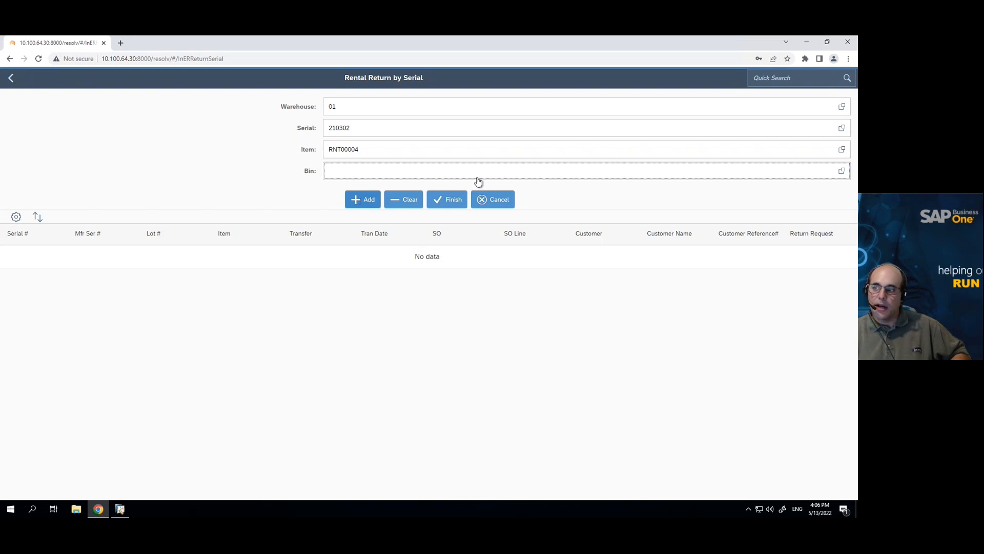
{"action": "left_click", "coordinate": [846, 177]}
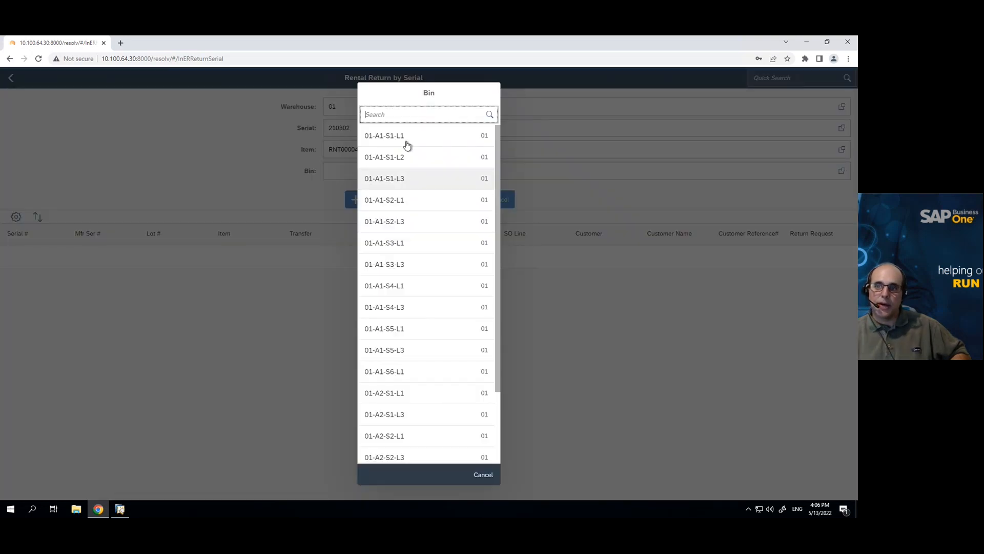
{"action": "left_click", "coordinate": [380, 199]}
{"action": "left_click", "coordinate": [364, 200]}
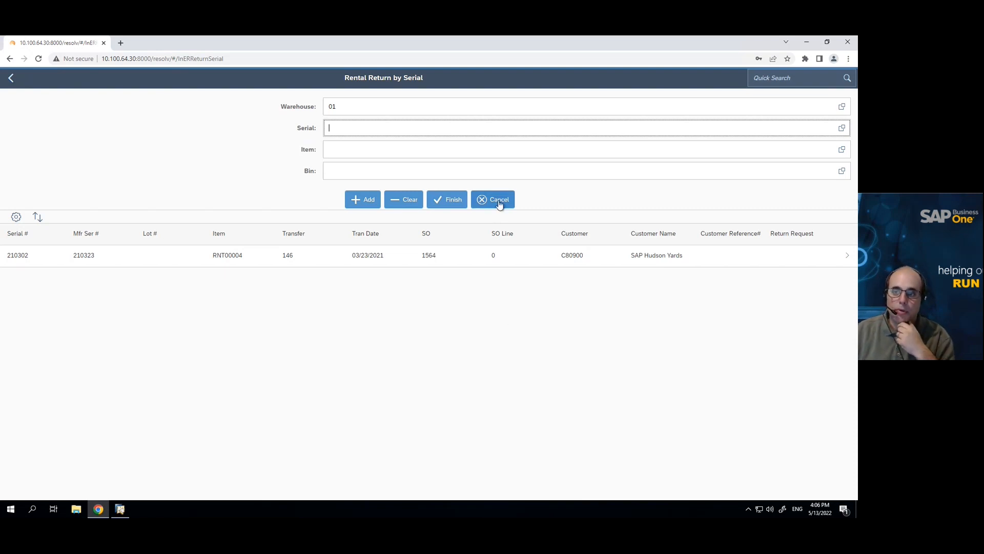
Step: Finish and post the return by serial, and leave the return screen for the Equipment Rental Menu
{"action": "left_click", "coordinate": [451, 199]}
{"action": "left_click", "coordinate": [464, 306]}
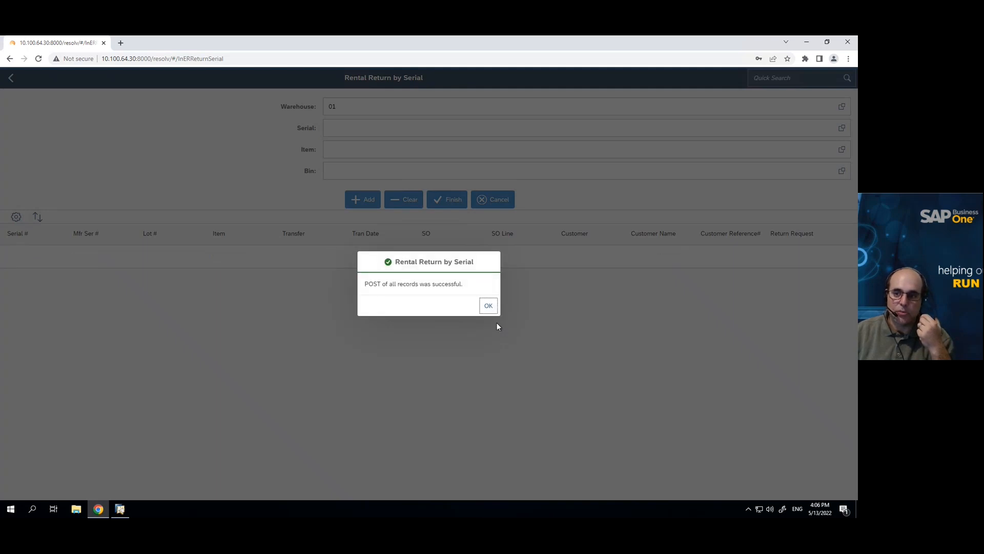
{"action": "left_click", "coordinate": [488, 305]}
{"action": "left_click", "coordinate": [492, 201]}
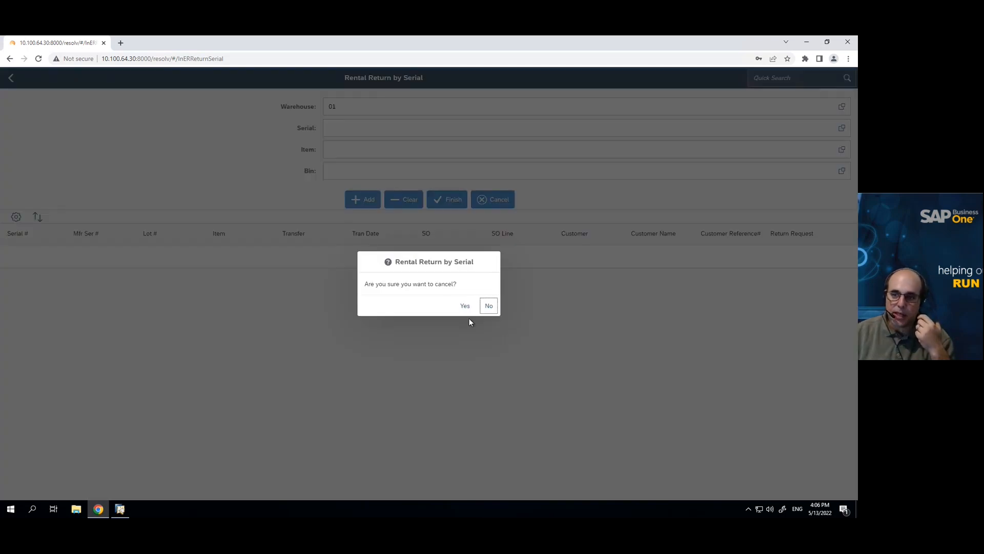
{"action": "left_click", "coordinate": [465, 306]}
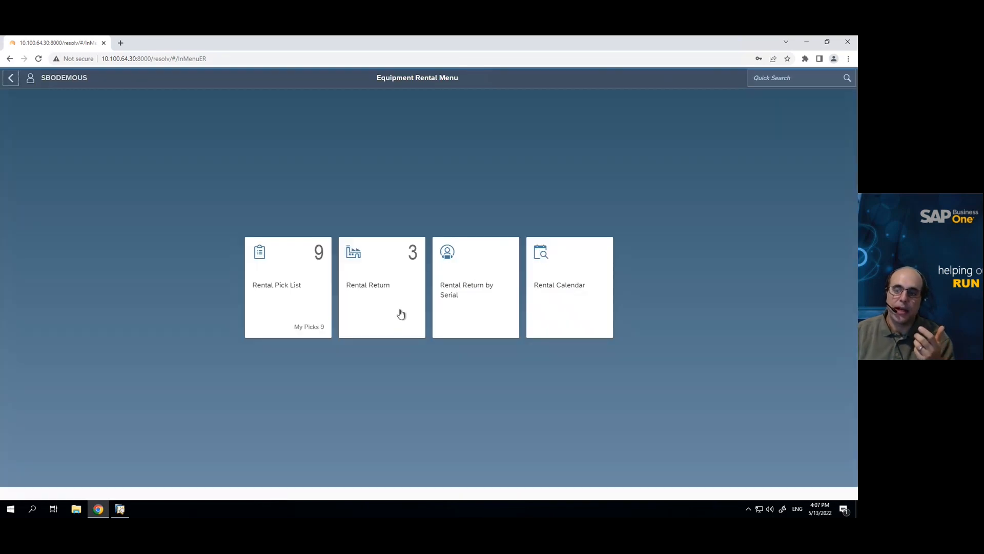
Step: Examine rental return document 13 in Rental Return, and switch back to the sales quotation in SAP Business One
{"action": "left_click", "coordinate": [401, 313]}
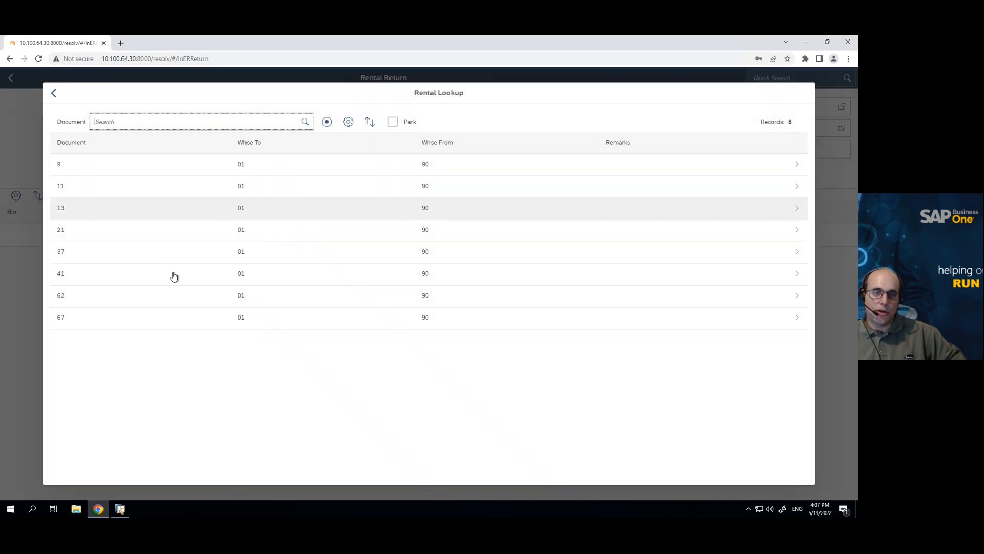
{"action": "left_click", "coordinate": [131, 209]}
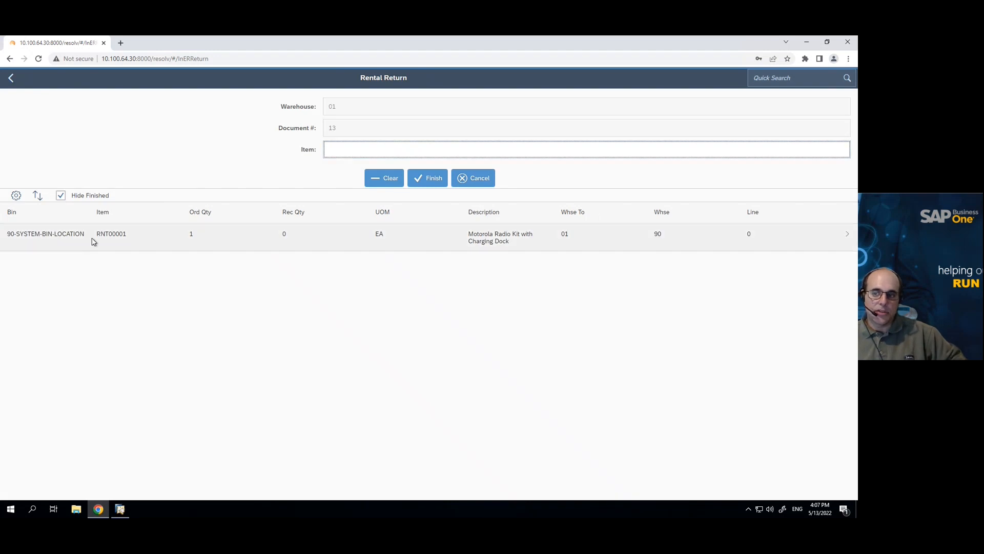
{"action": "left_click", "coordinate": [121, 510]}
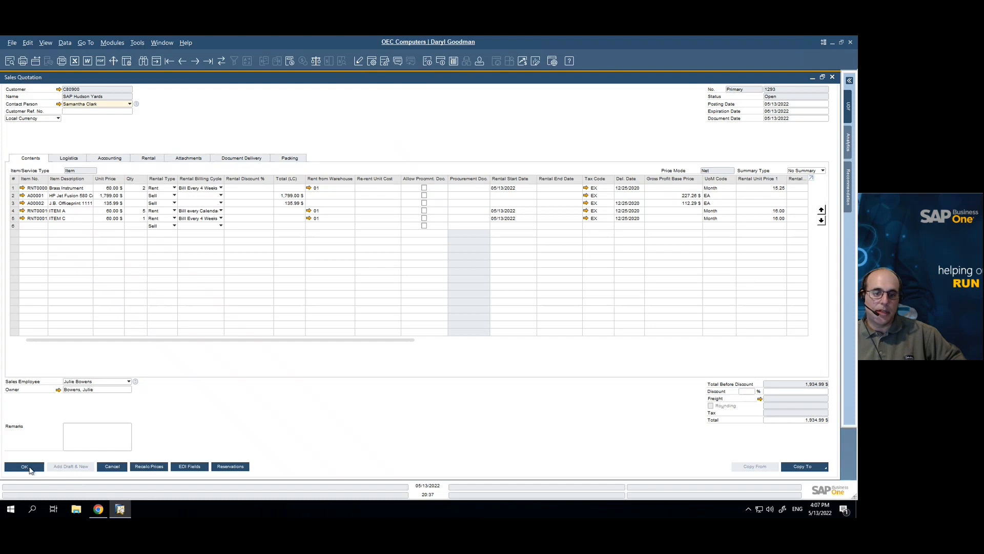
Step: Close the sales quotation and open a new Rental Return Request from Resolv Equipment Rental
{"action": "left_click", "coordinate": [30, 467]}
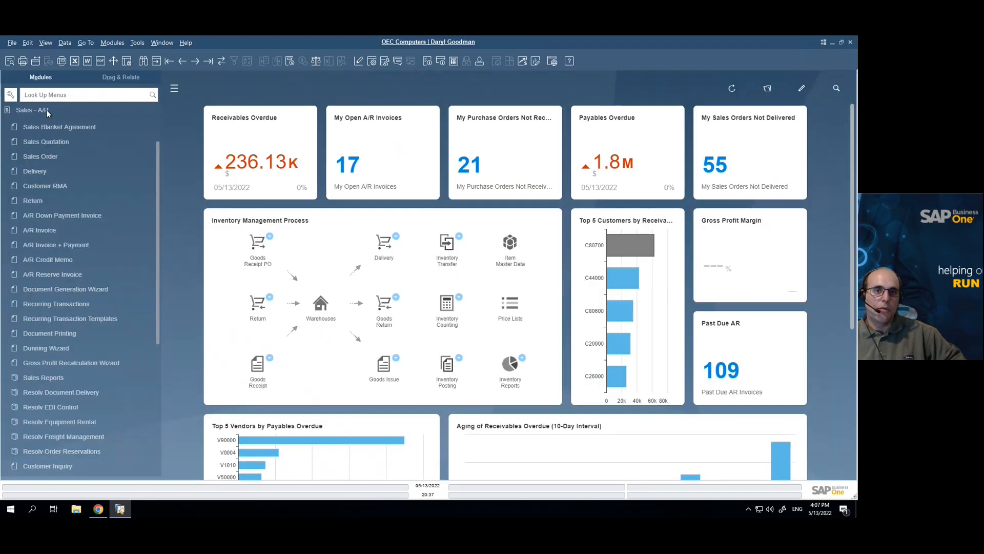
{"action": "left_click", "coordinate": [47, 110]}
{"action": "left_click", "coordinate": [29, 403]}
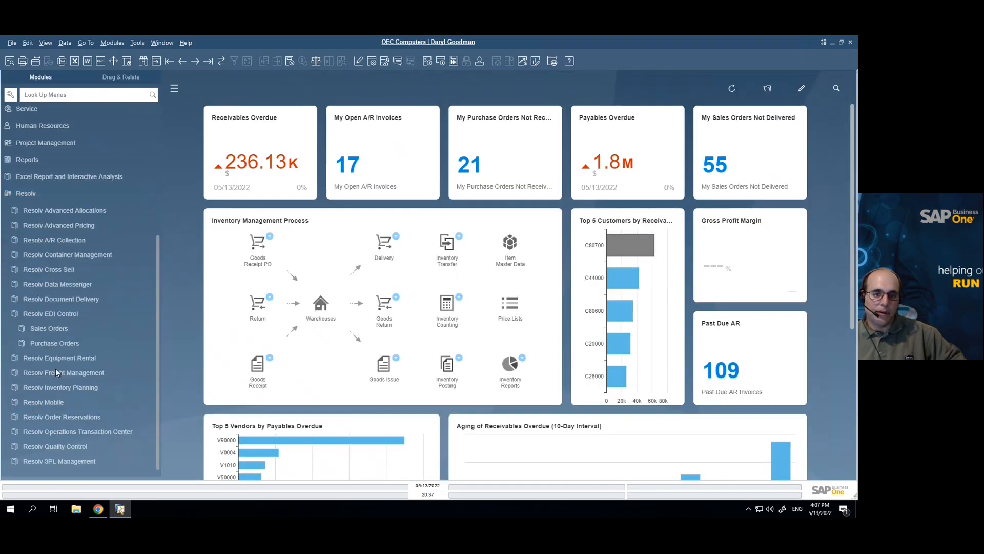
{"action": "left_click", "coordinate": [66, 358]}
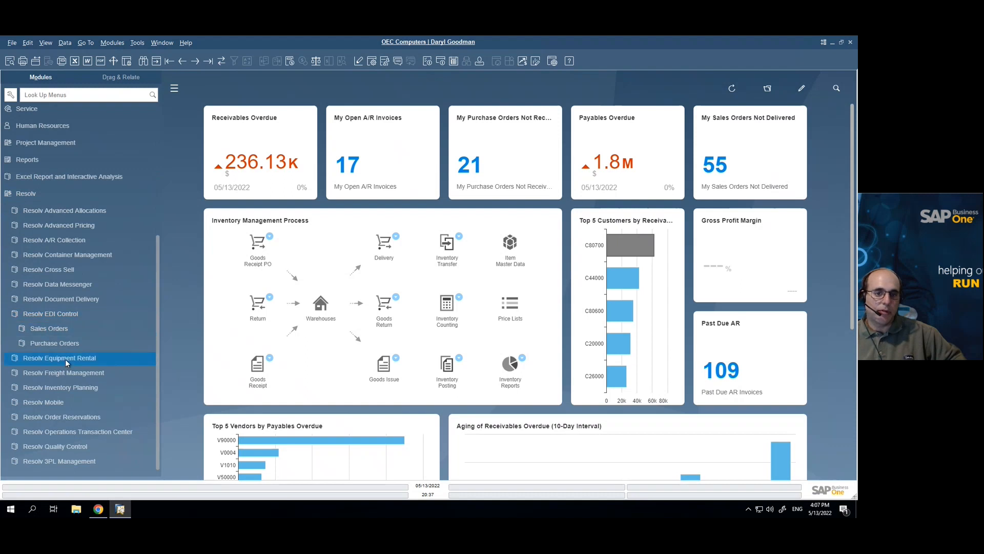
{"action": "scroll", "coordinate": [73, 362], "scroll_direction": "down", "scroll_amount": 1}
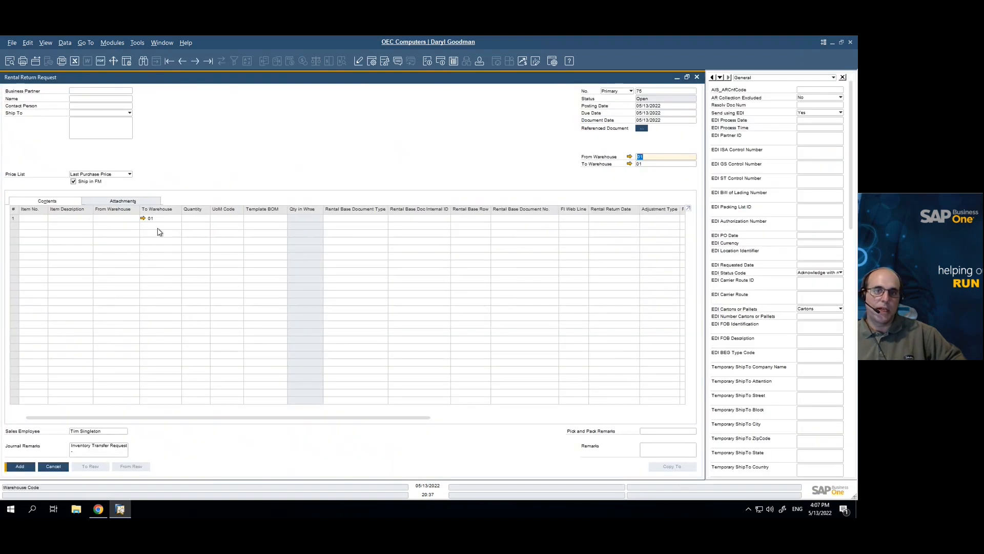
Step: Set the return request's customer to SAP Hudson Yards and list that customer's rented items for copying
{"action": "left_click", "coordinate": [87, 101]}
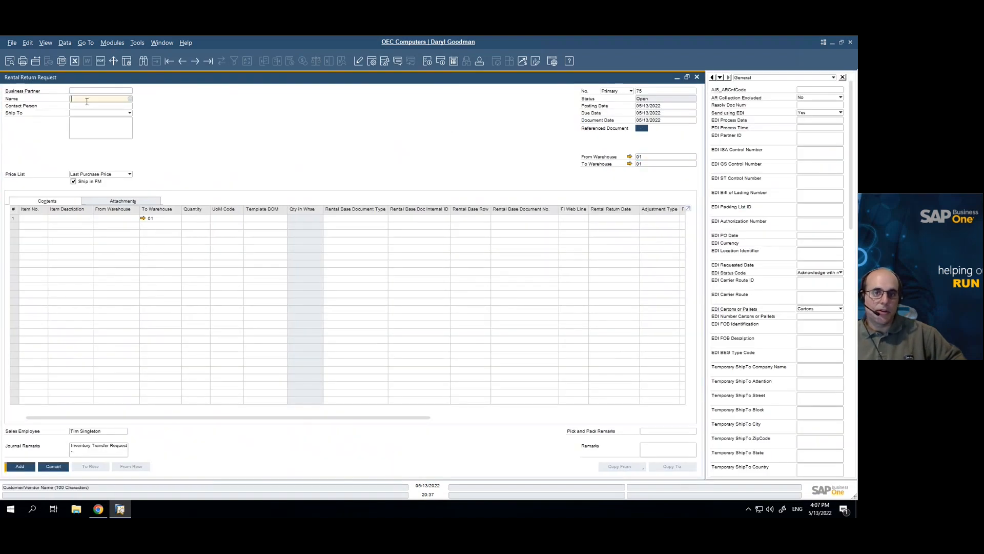
{"action": "type", "text": "sap"}
{"action": "key", "text": "Tab"}
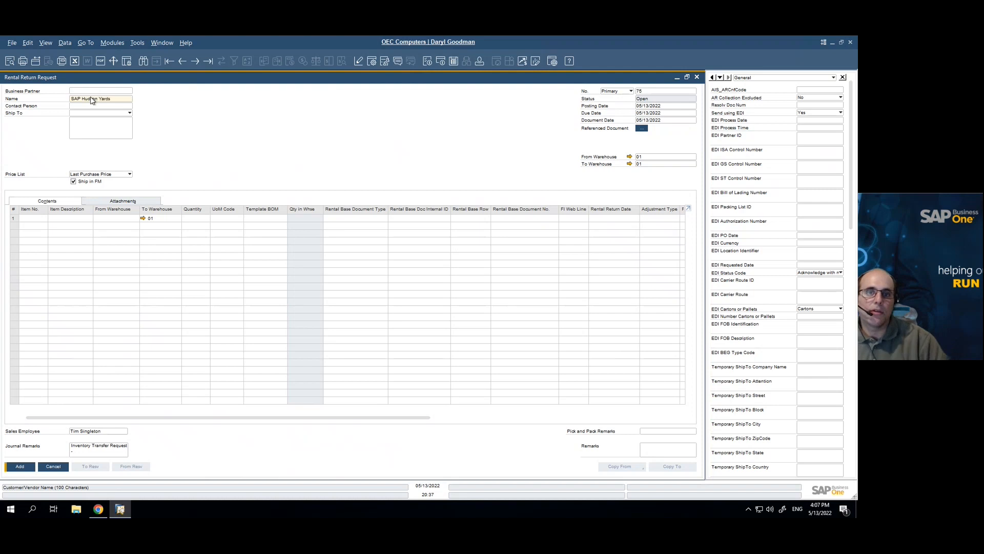
{"action": "left_click", "coordinate": [642, 471]}
{"action": "left_click", "coordinate": [629, 475]}
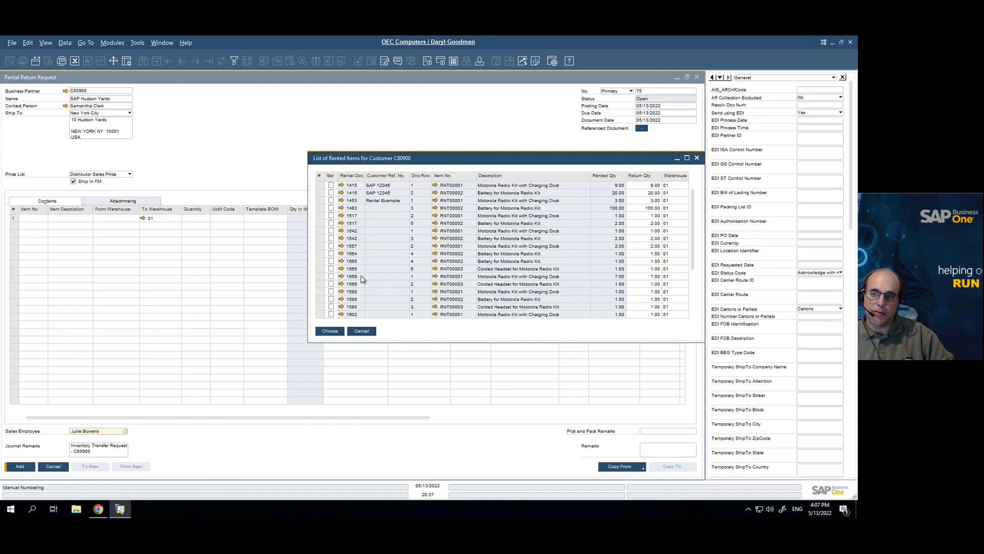
Step: Copy the 100-unit RNT00002 line and the RNT00001 line directly below it into the return request, add it and close the form
{"action": "left_click", "coordinate": [331, 208]}
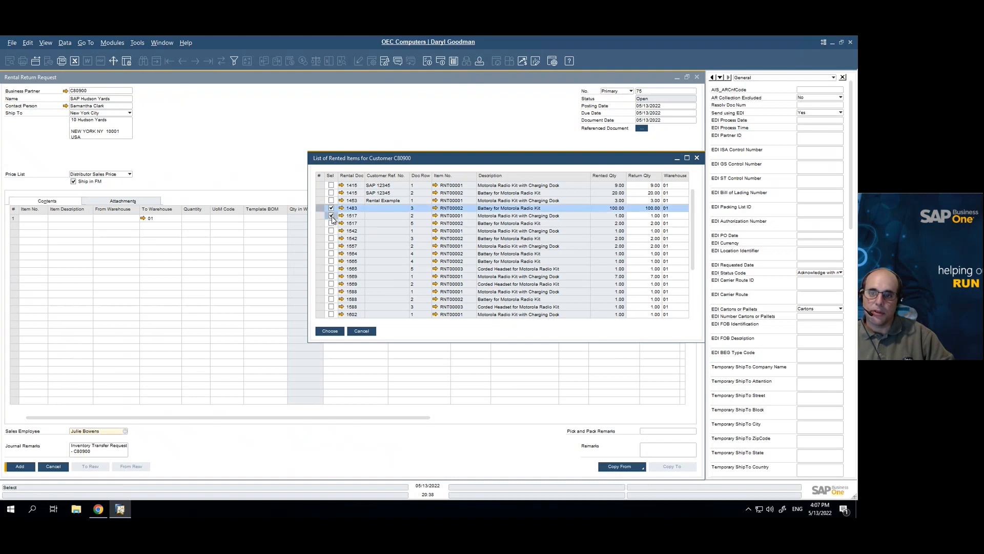
{"action": "left_click", "coordinate": [331, 216]}
{"action": "left_click", "coordinate": [331, 332]}
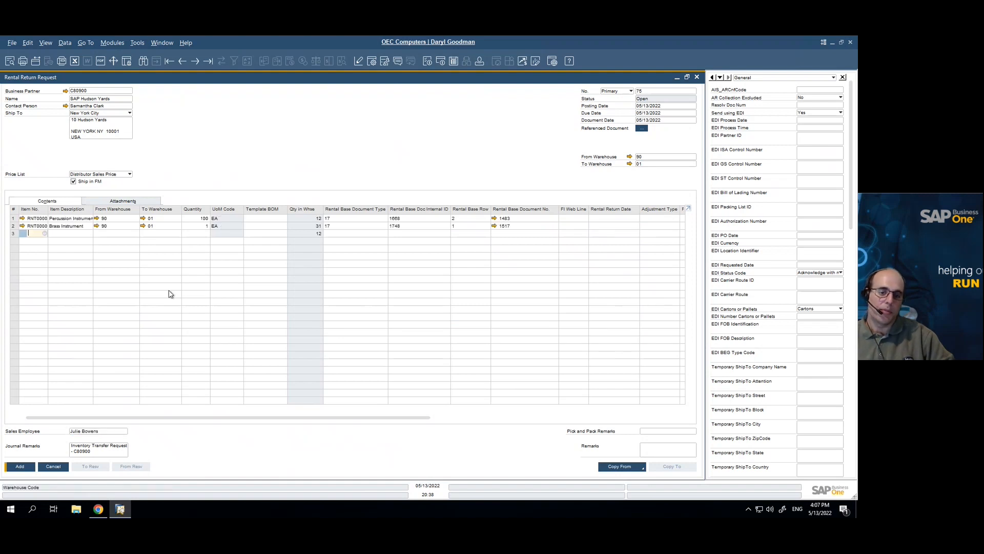
{"action": "left_click", "coordinate": [15, 468]}
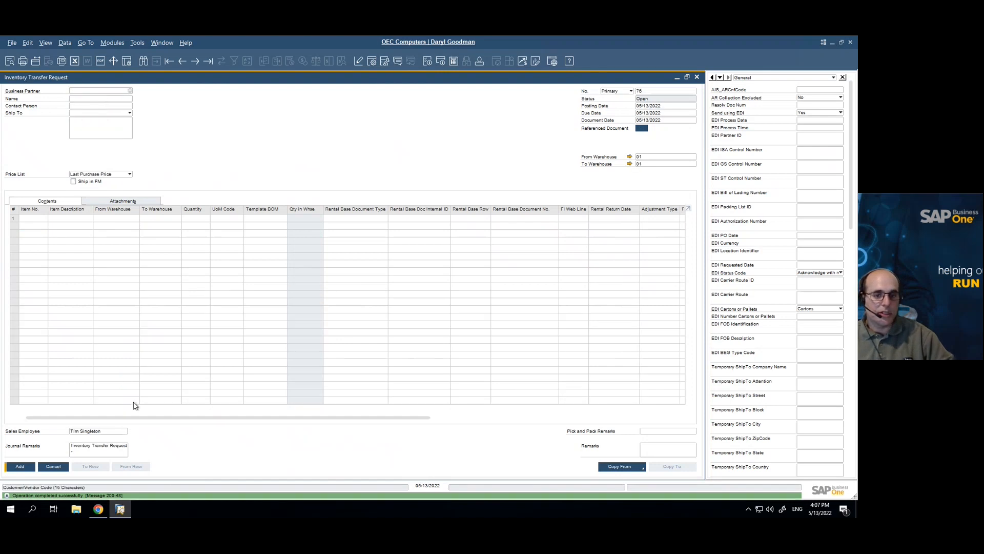
{"action": "left_click", "coordinate": [53, 466]}
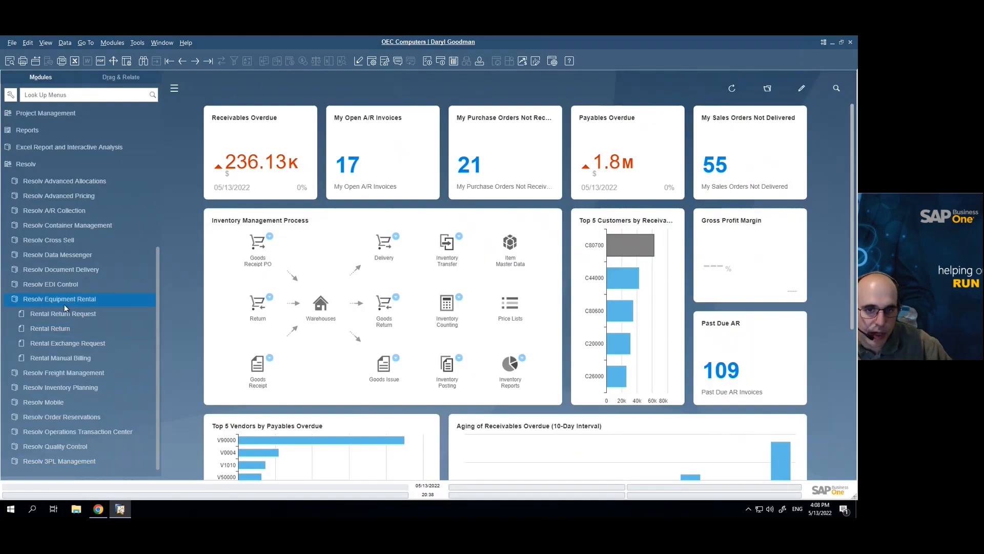
Step: Open a Rental Exchange Request for SAP Hudson Yards and list the customer's rented items for copying
{"action": "left_click", "coordinate": [70, 343]}
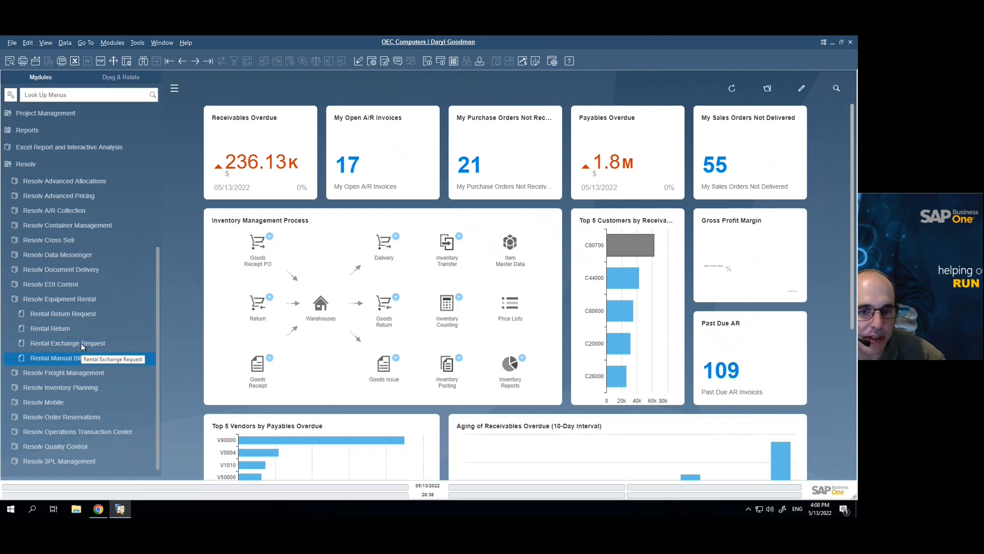
{"action": "left_click", "coordinate": [81, 343]}
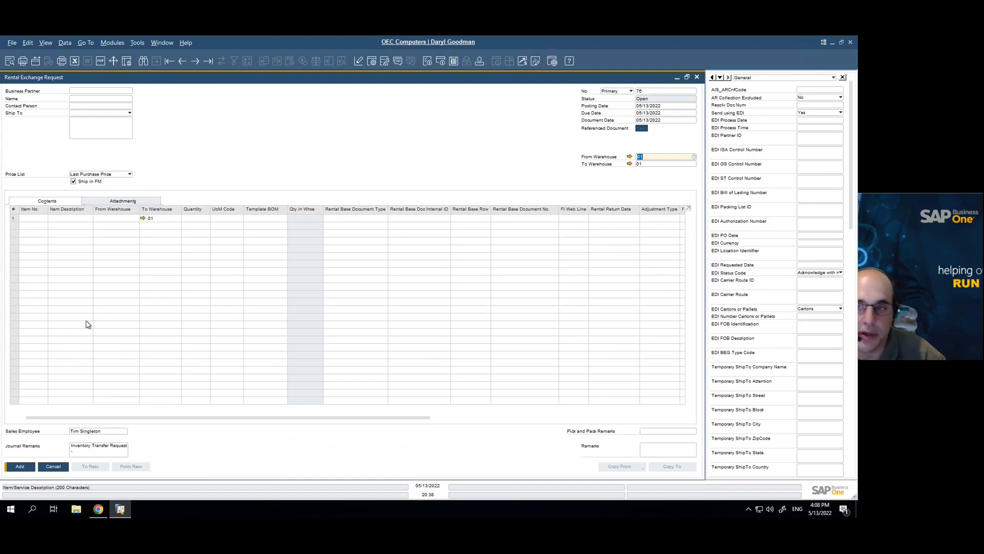
{"action": "left_click", "coordinate": [122, 97]}
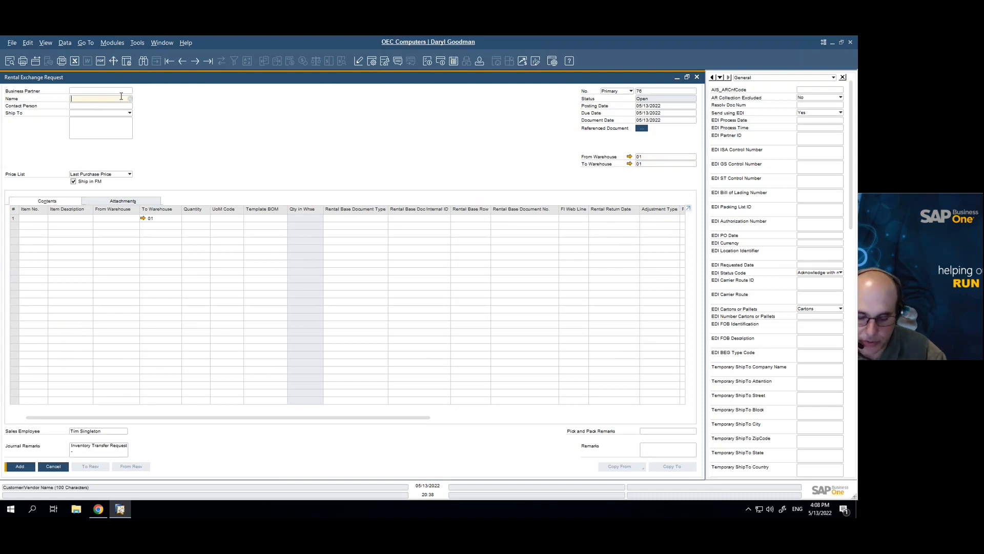
{"action": "key", "text": "Tab"}
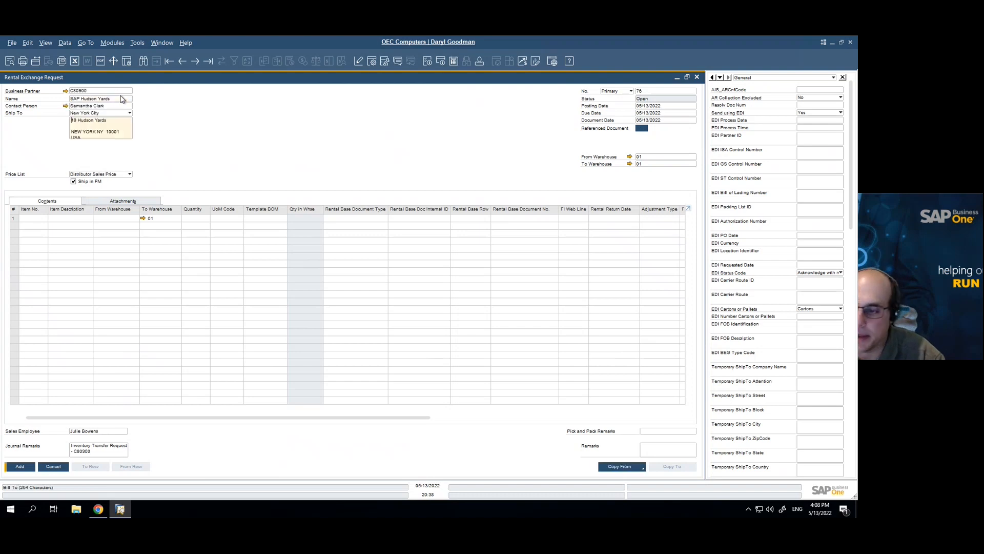
{"action": "left_click", "coordinate": [621, 466]}
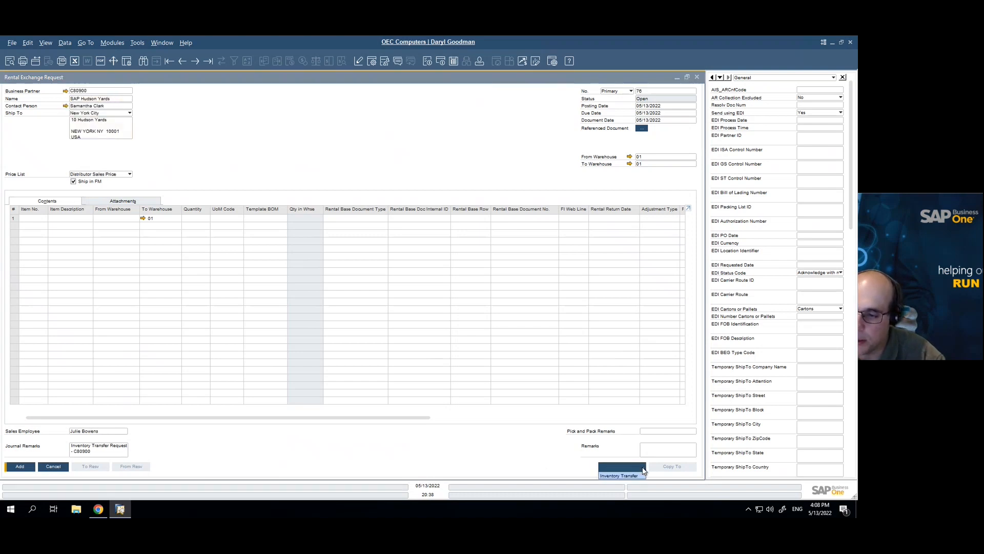
{"action": "left_click", "coordinate": [630, 475]}
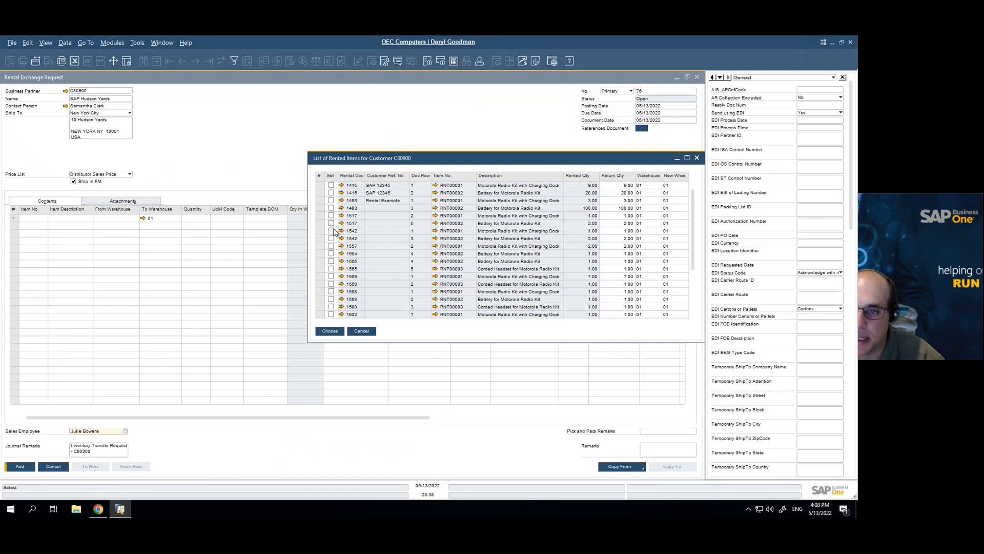
Step: Copy a one-unit RNT00001 rental line into the exchange request and add the request
{"action": "left_click", "coordinate": [331, 231]}
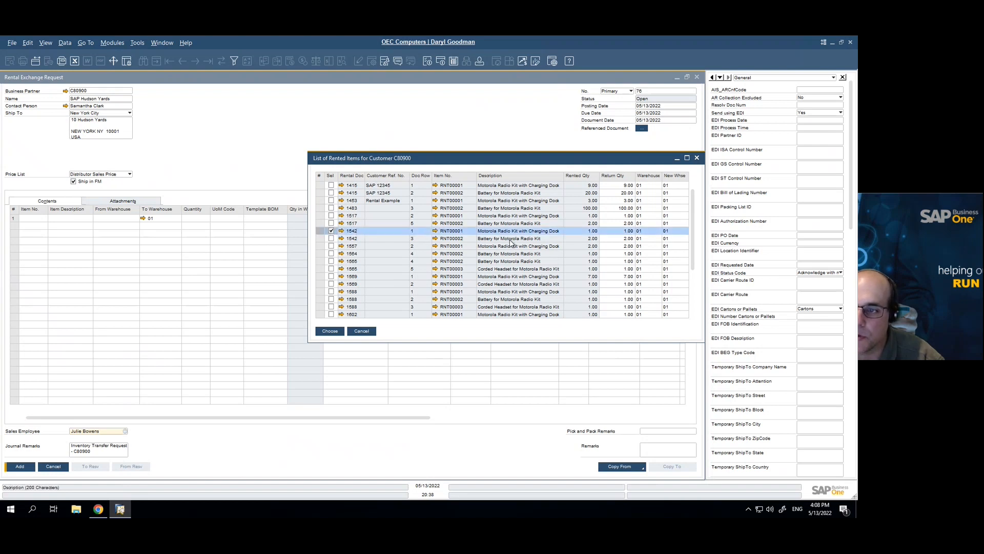
{"action": "left_click", "coordinate": [327, 332]}
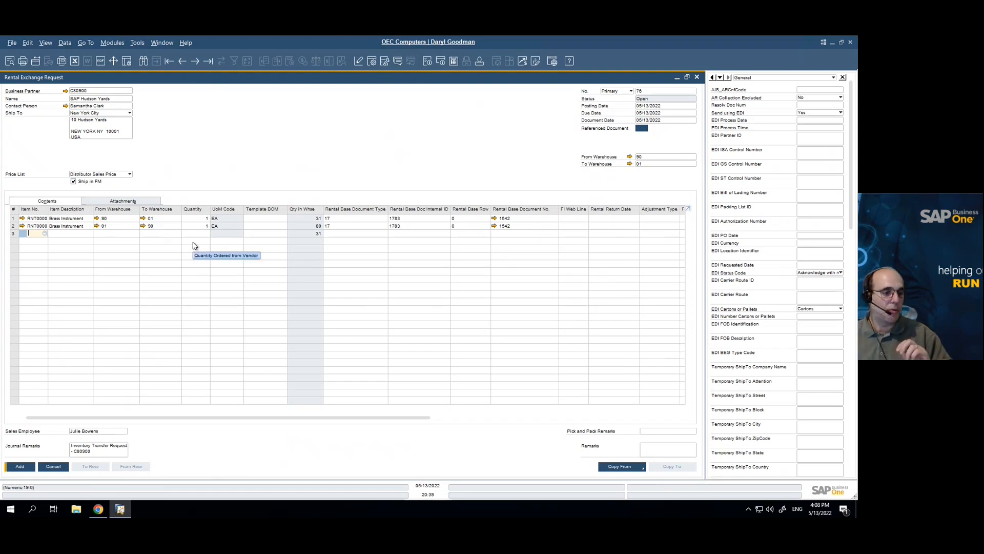
{"action": "left_click", "coordinate": [20, 467]}
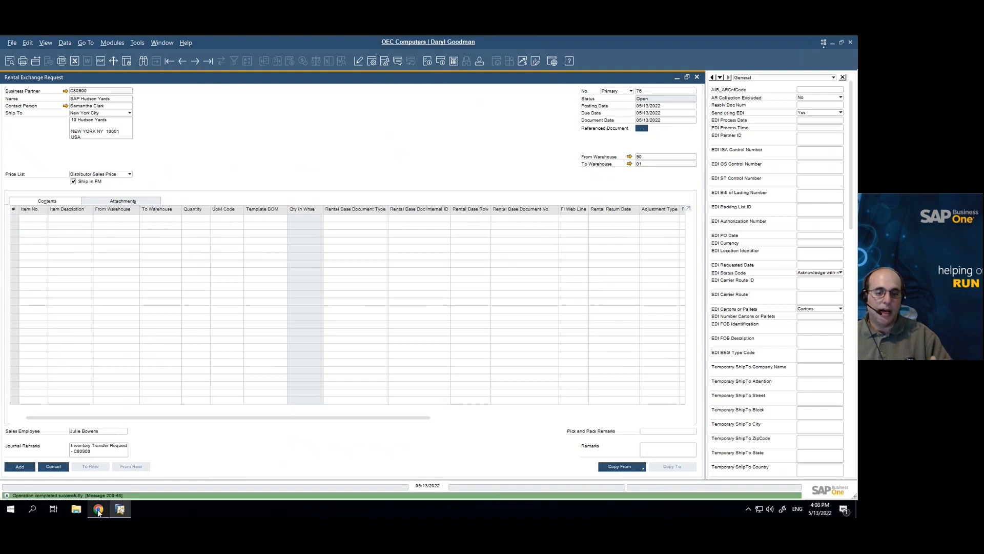
Step: Switch to Resolv in the browser, cancel the open Rental Return for document 13 and return to the Equipment Rental Menu
{"action": "left_click", "coordinate": [99, 510]}
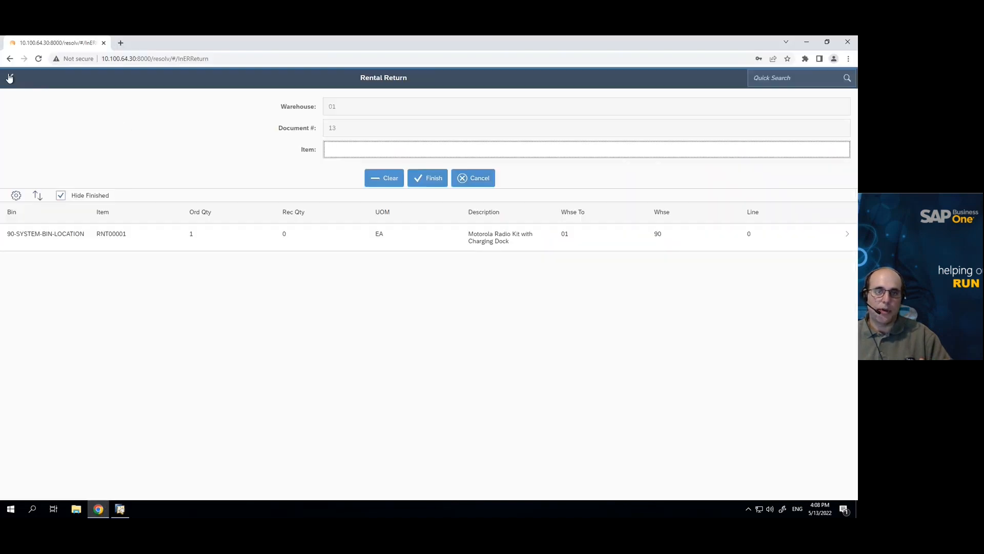
{"action": "left_click", "coordinate": [22, 87]}
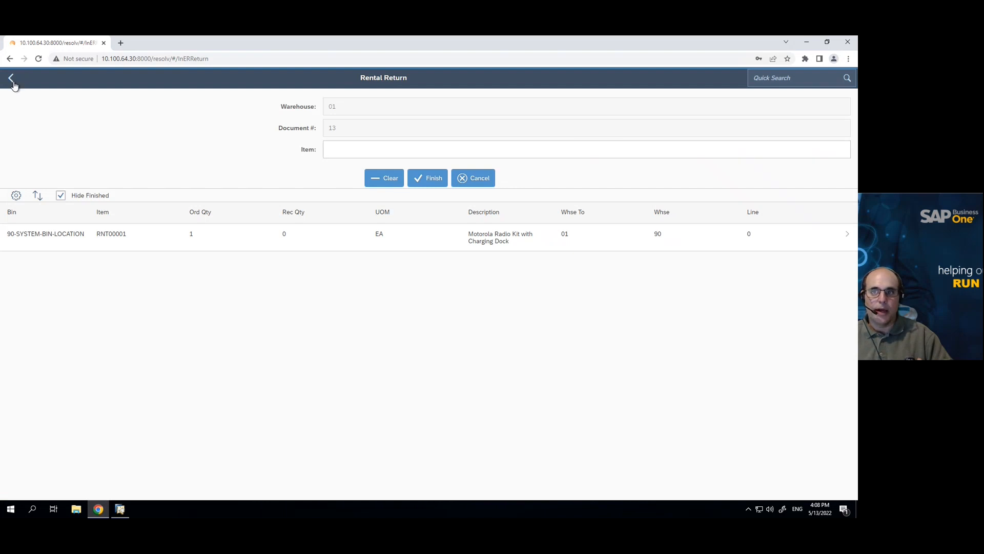
{"action": "left_click", "coordinate": [11, 78]}
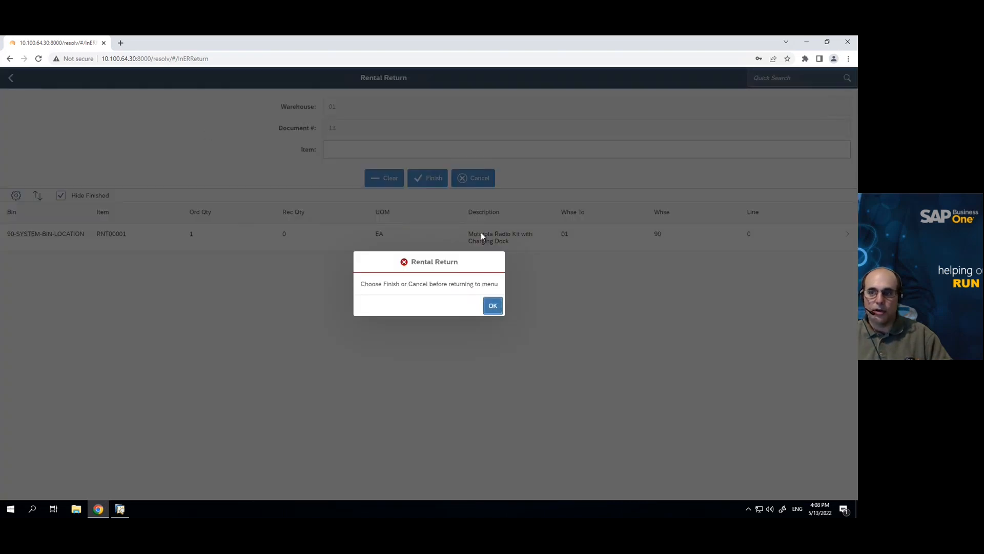
{"action": "left_click", "coordinate": [491, 304]}
{"action": "left_click", "coordinate": [479, 177]}
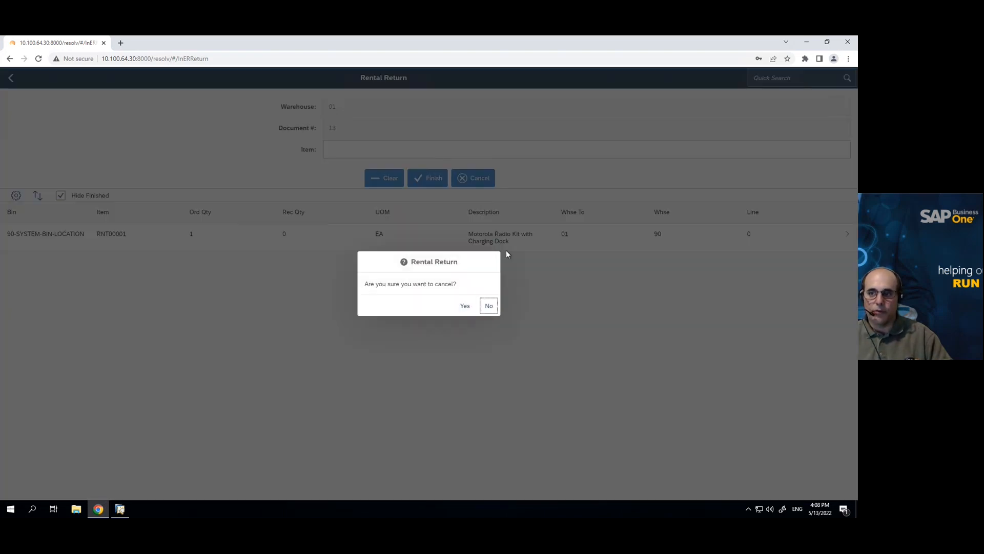
{"action": "left_click", "coordinate": [468, 306]}
{"action": "left_click", "coordinate": [11, 78]}
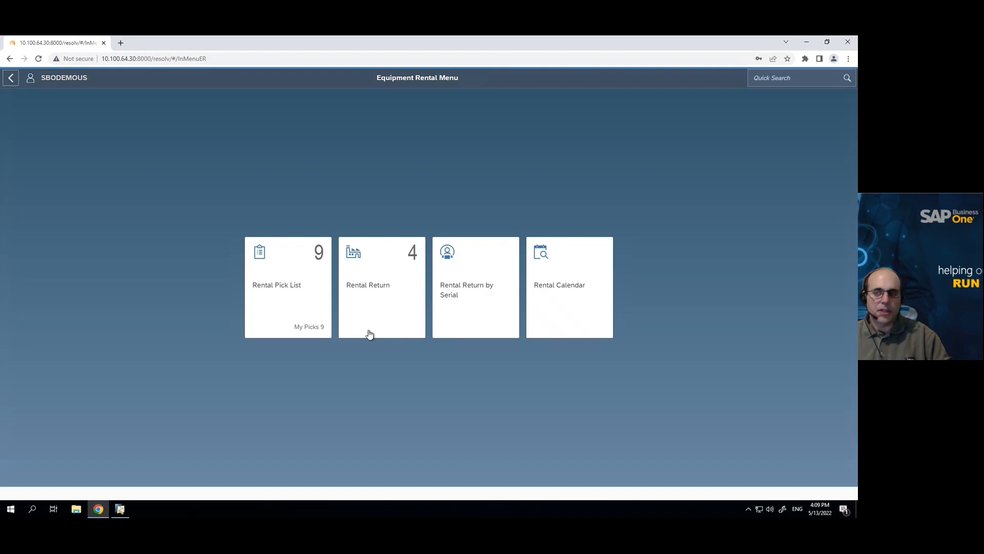
Step: Open the Rental Calendar and display availability for the Rental Fleet item group
{"action": "left_click", "coordinate": [543, 301]}
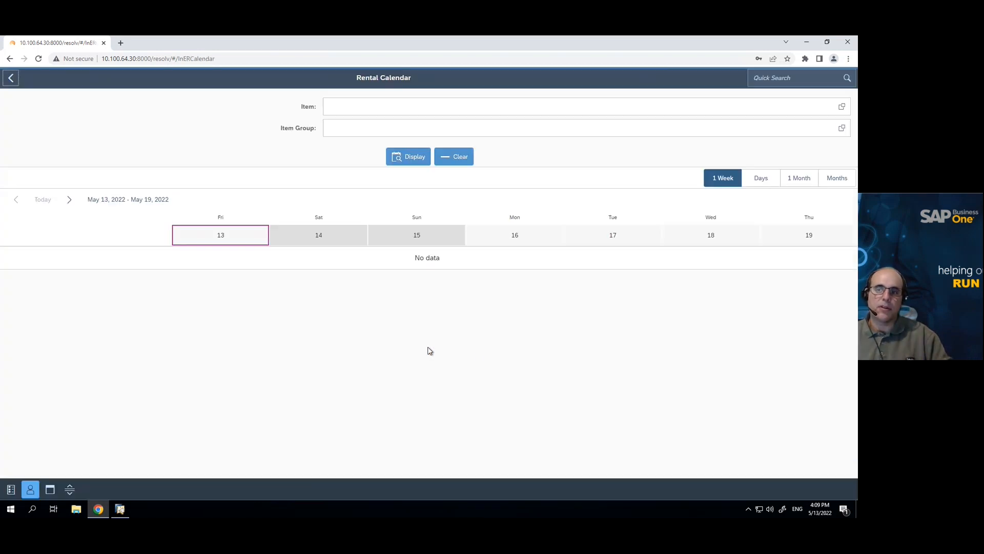
{"action": "left_click", "coordinate": [841, 128]}
{"action": "left_click", "coordinate": [402, 160]}
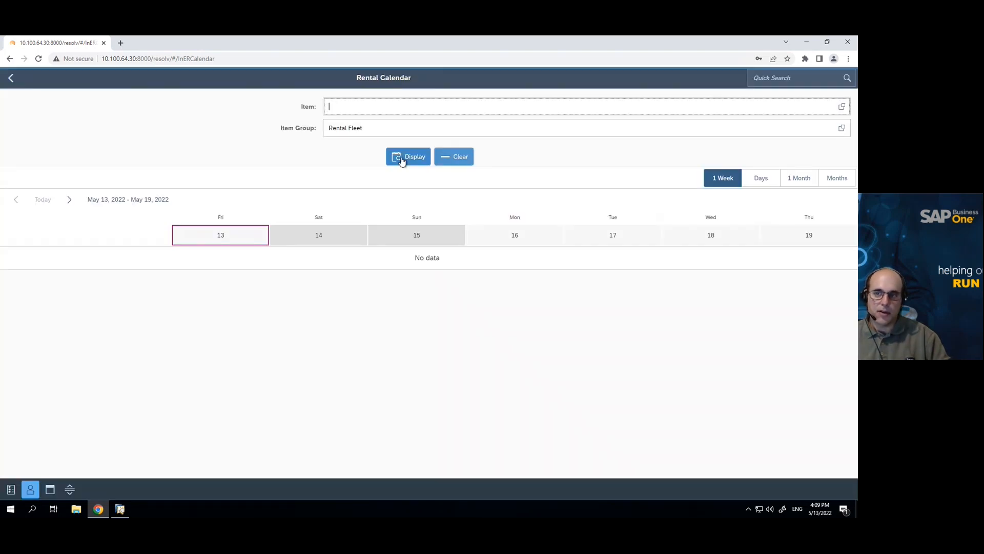
{"action": "left_click", "coordinate": [403, 160]}
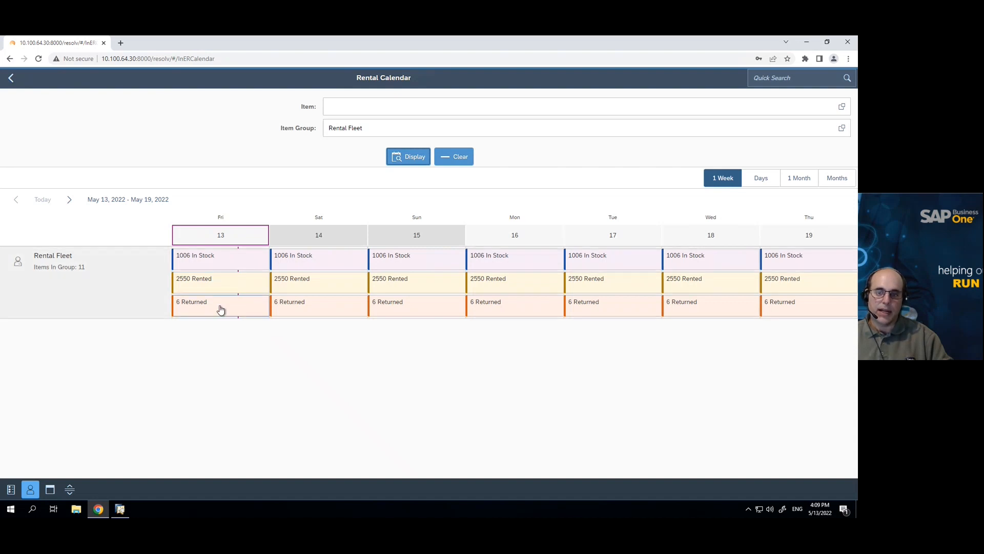
Step: Examine the Rental Fleet's rented records for May 13 and display the Rental Calendar for item RNT00001
{"action": "left_click", "coordinate": [233, 295]}
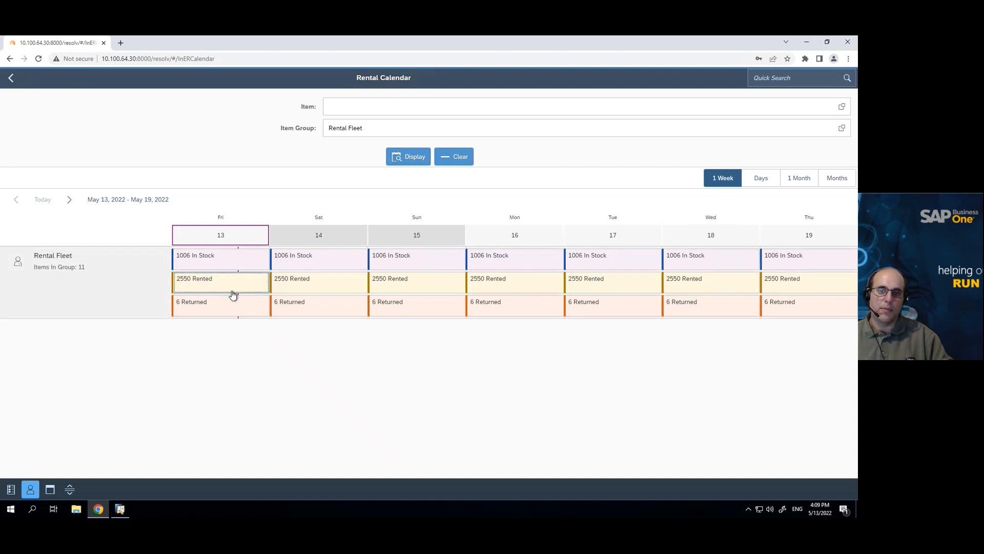
{"action": "left_click", "coordinate": [233, 295]}
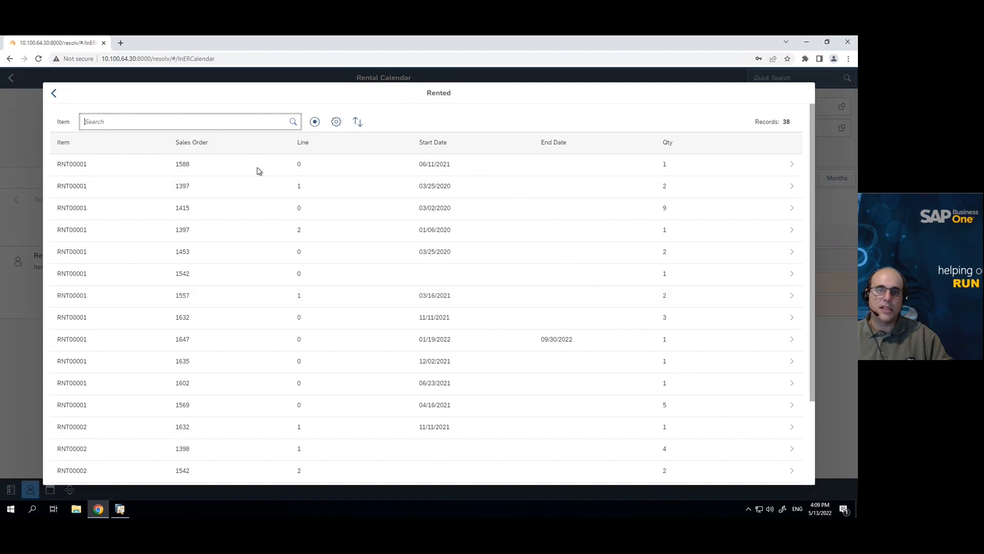
{"action": "left_click", "coordinate": [238, 256]}
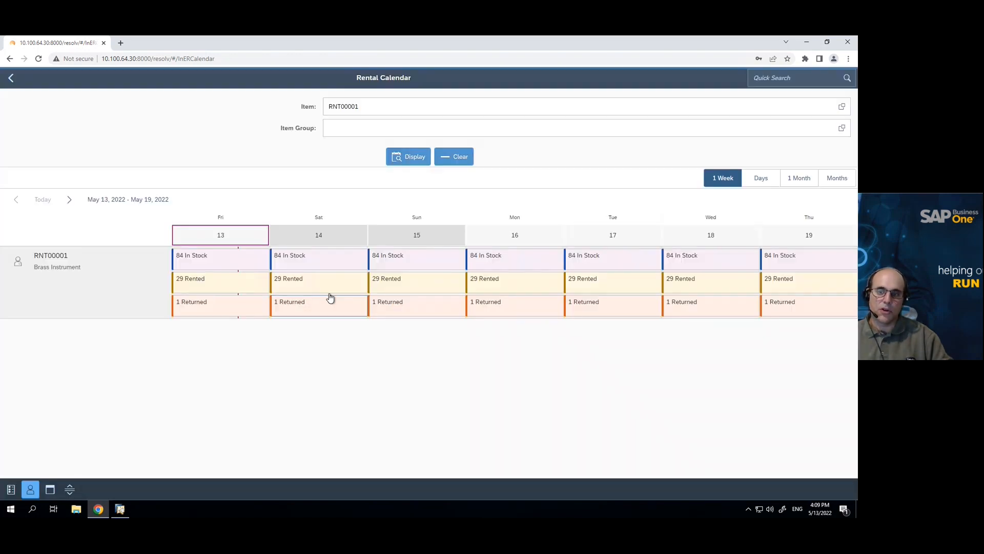
Step: Examine the returned records of RNT00001 for May 13, and view its calendar by Months and by 1 Month
{"action": "left_click", "coordinate": [219, 310]}
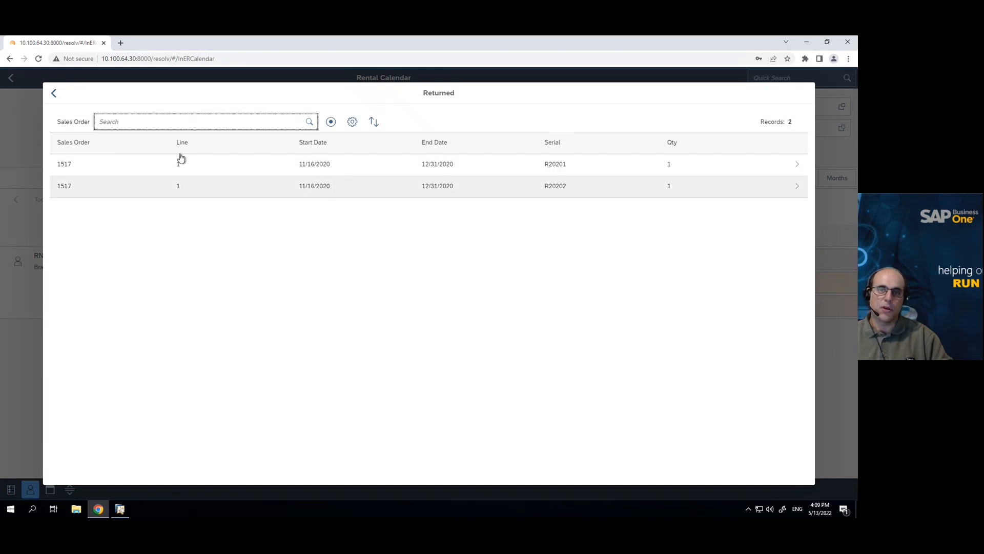
{"action": "left_click", "coordinate": [53, 93]}
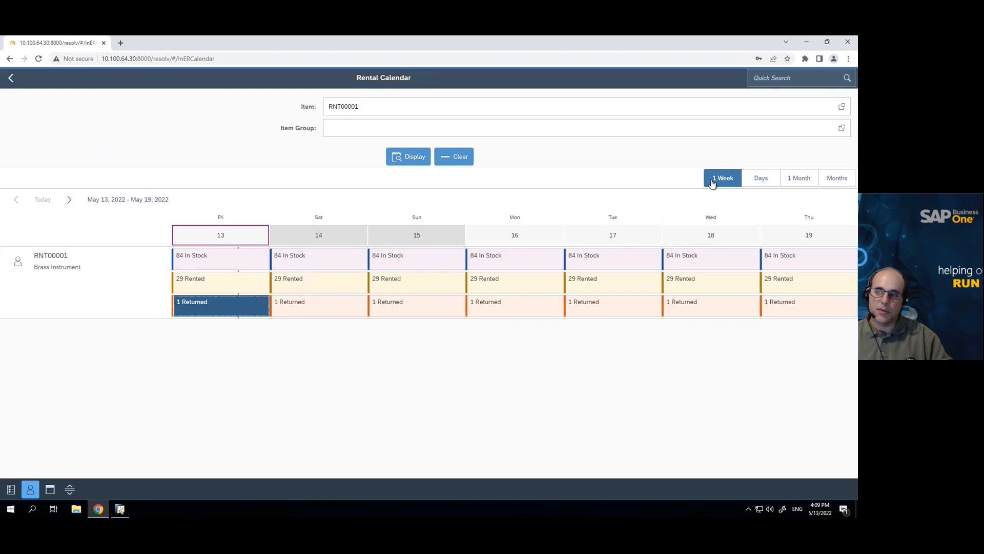
{"action": "left_click", "coordinate": [845, 181]}
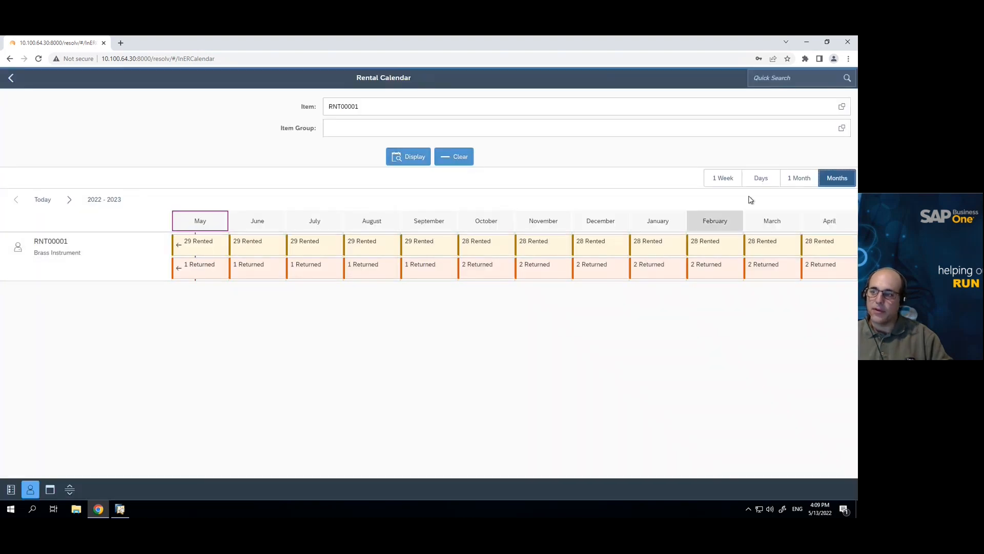
{"action": "left_click", "coordinate": [797, 178]}
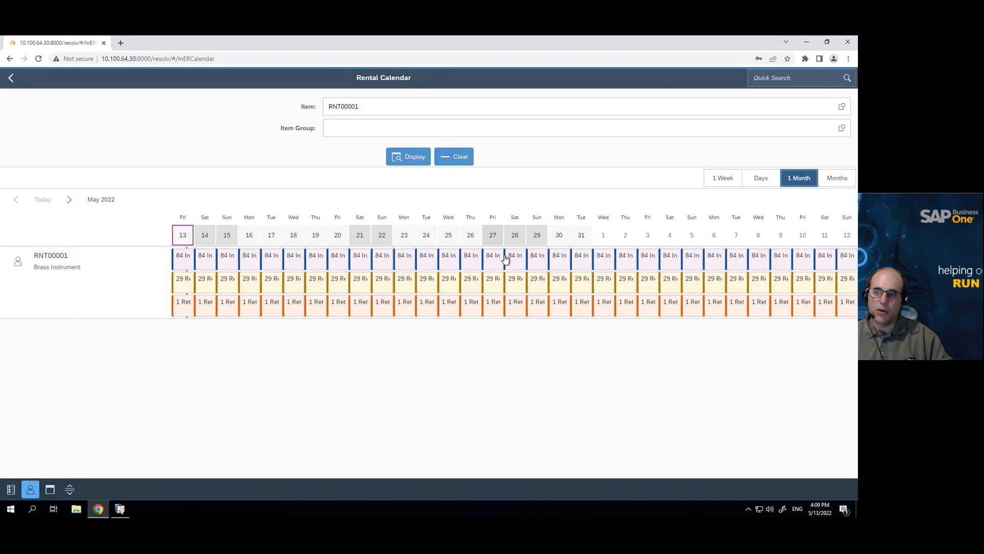
Step: Return from the Rental Calendar to the Resolv Main Menu, then switch to SAP Business One and cancel the blank Rental Exchange Request
{"action": "left_click", "coordinate": [10, 77]}
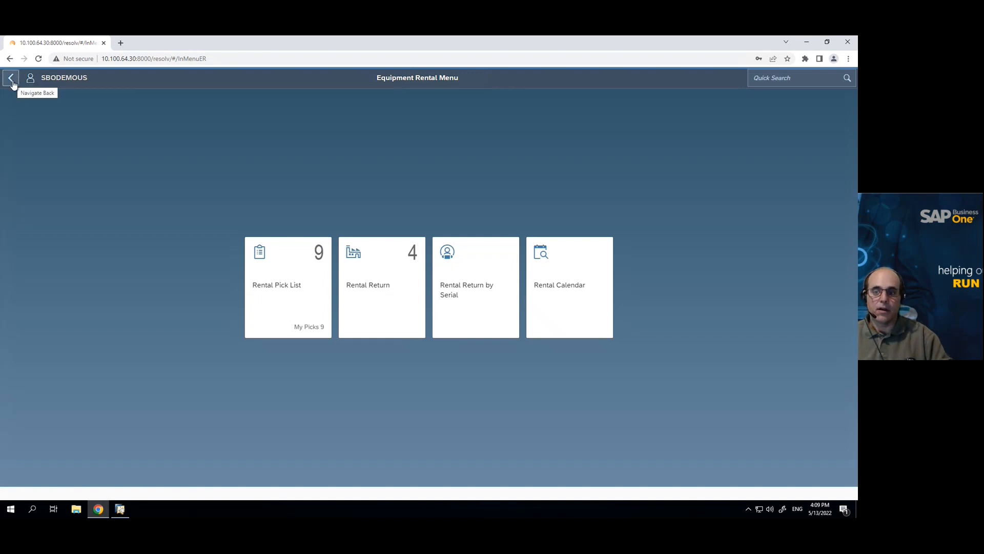
{"action": "left_click", "coordinate": [13, 81]}
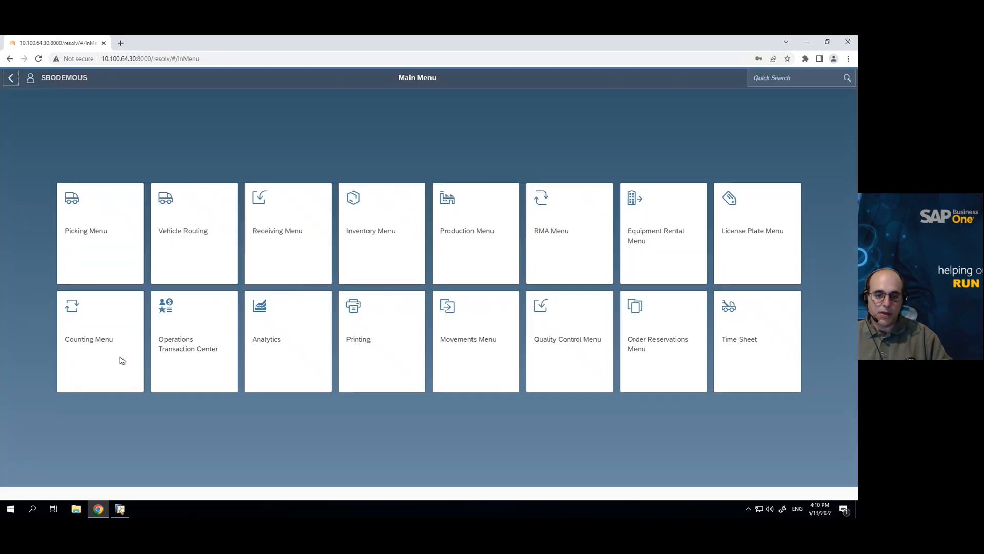
{"action": "left_click", "coordinate": [121, 509]}
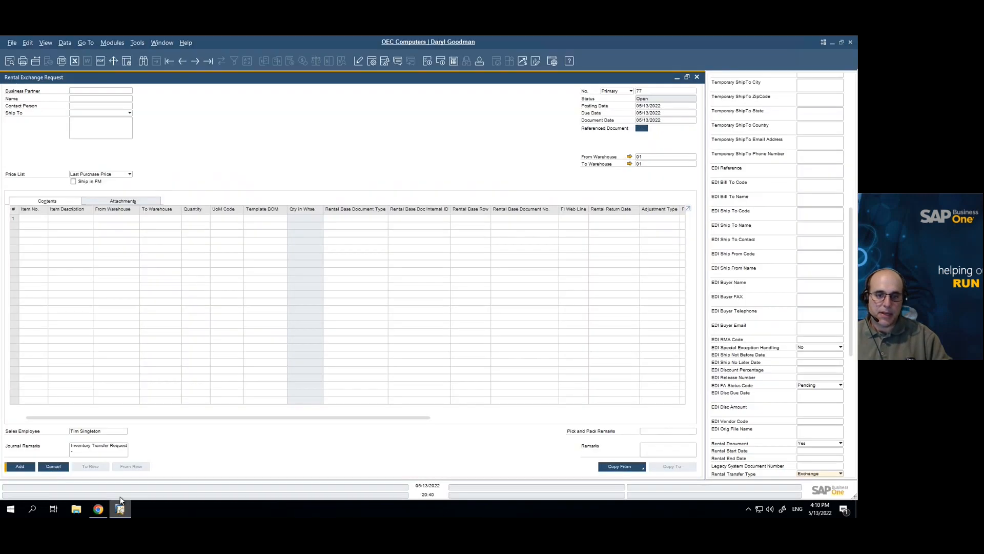
{"action": "left_click", "coordinate": [53, 466]}
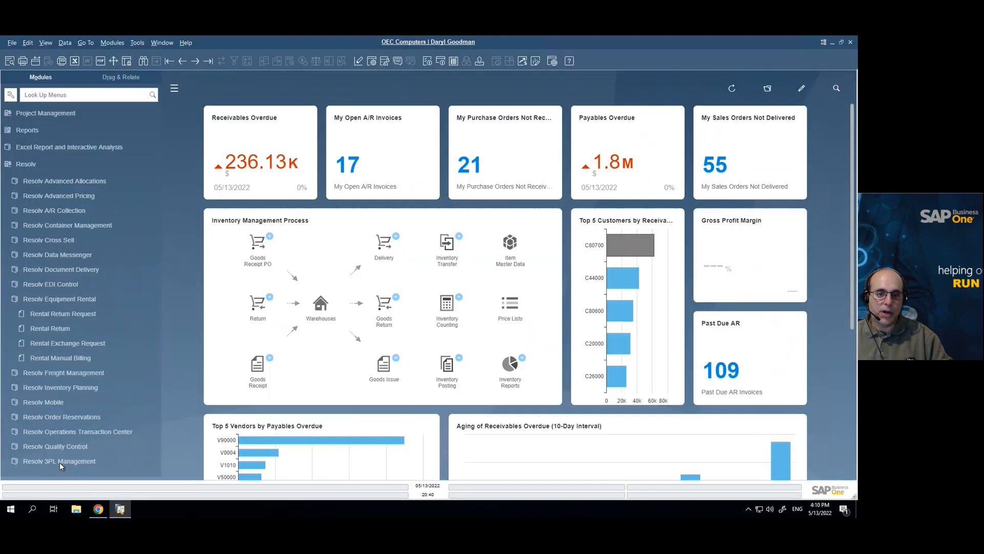
Step: Review Rental Manual Billing for a chosen billing cycle cutoff date, including the SAP Hudson Yards draft delivery, and close it without creating billing documents
{"action": "left_click", "coordinate": [57, 354]}
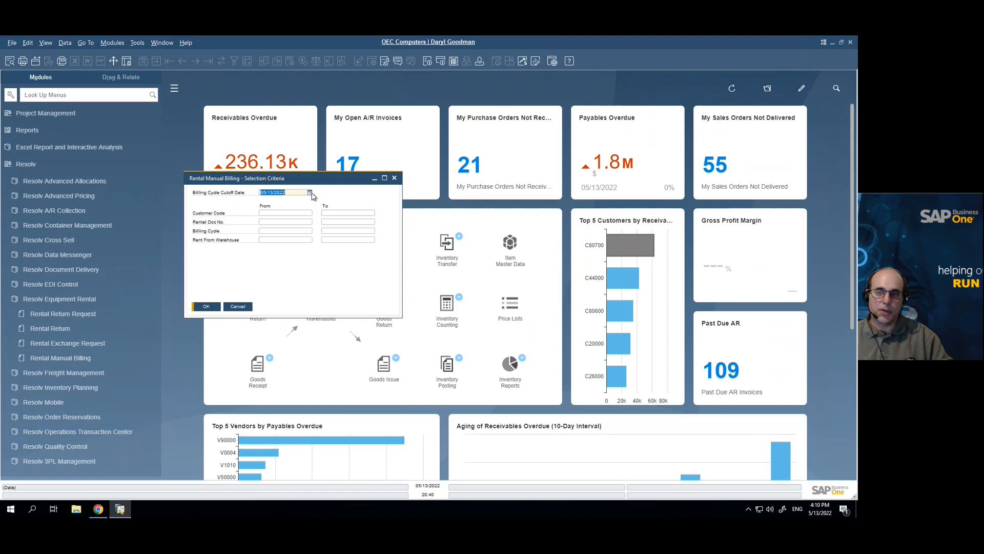
{"action": "left_click", "coordinate": [309, 192]}
{"action": "left_click", "coordinate": [283, 270]}
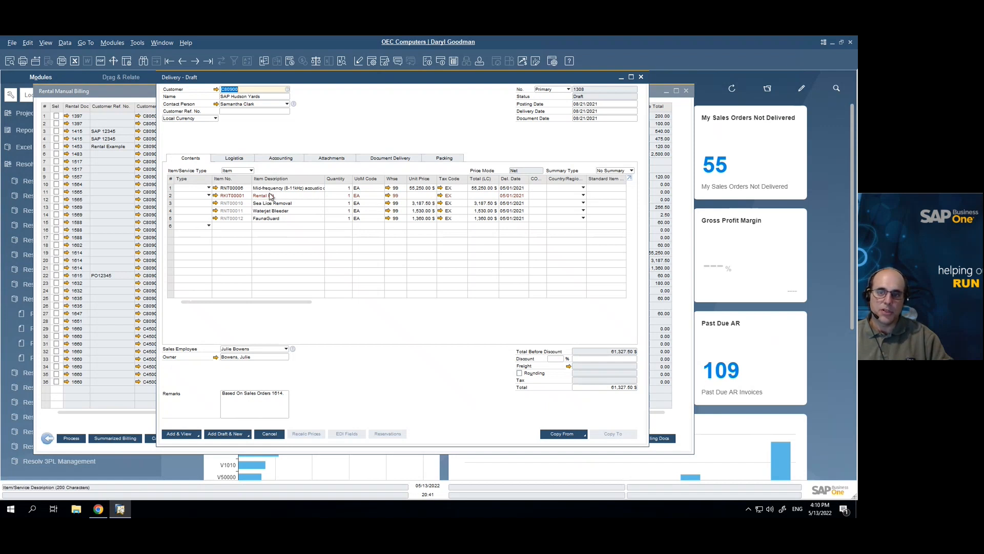
{"action": "left_click", "coordinate": [268, 434]}
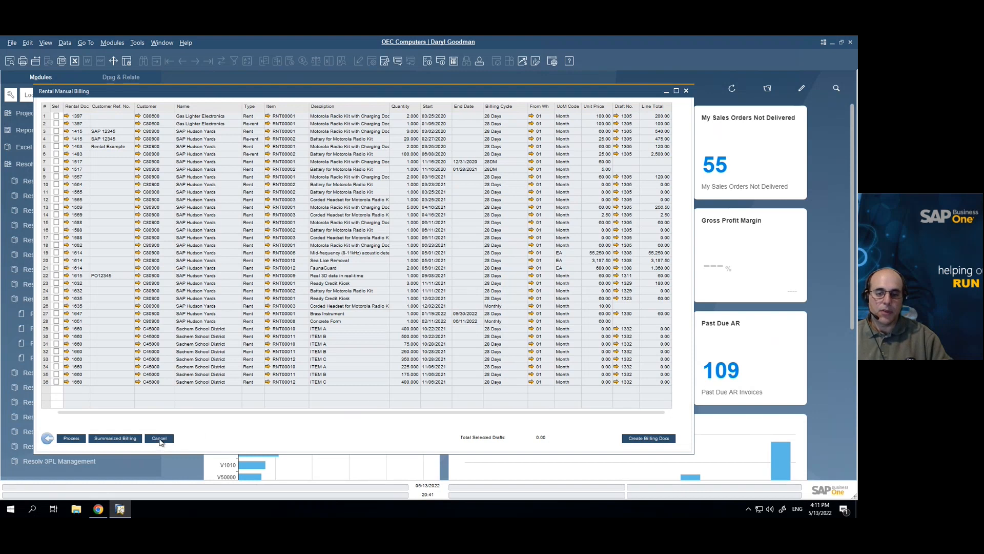
{"action": "left_click", "coordinate": [159, 438]}
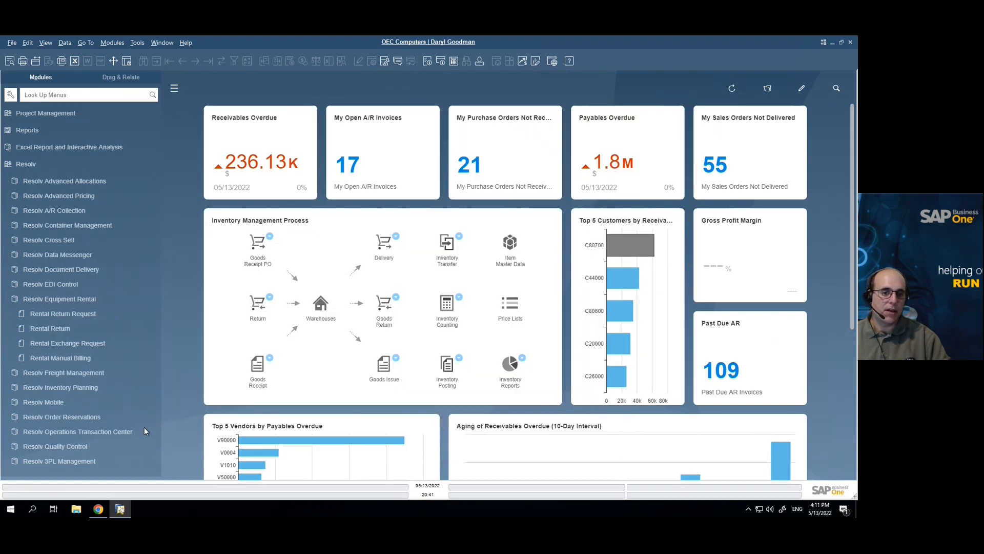